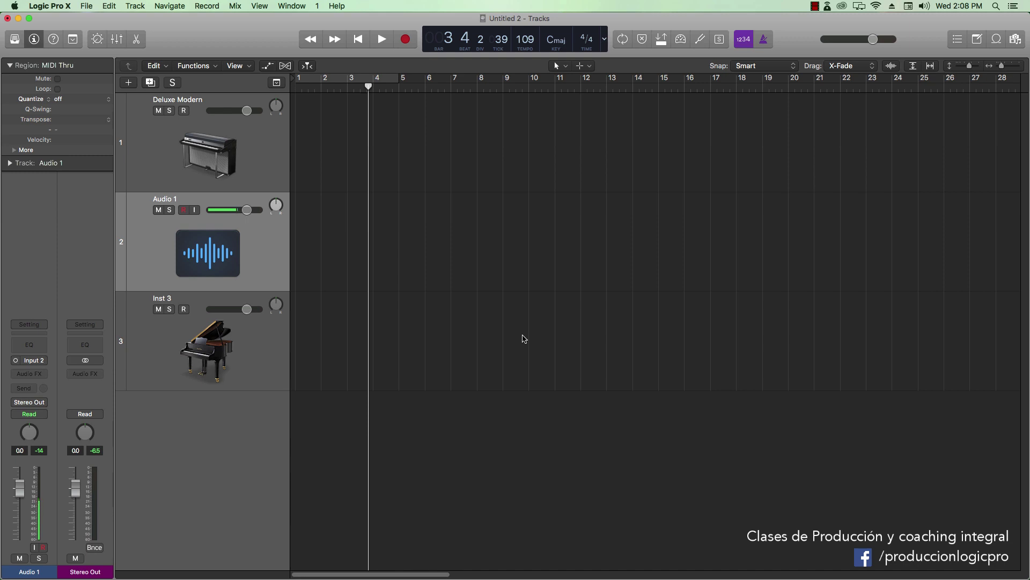
Step: Record a short sung phrase of about two bars on the Audio 1 track, starting at bar 1
left_click(183, 211)
key("Return")
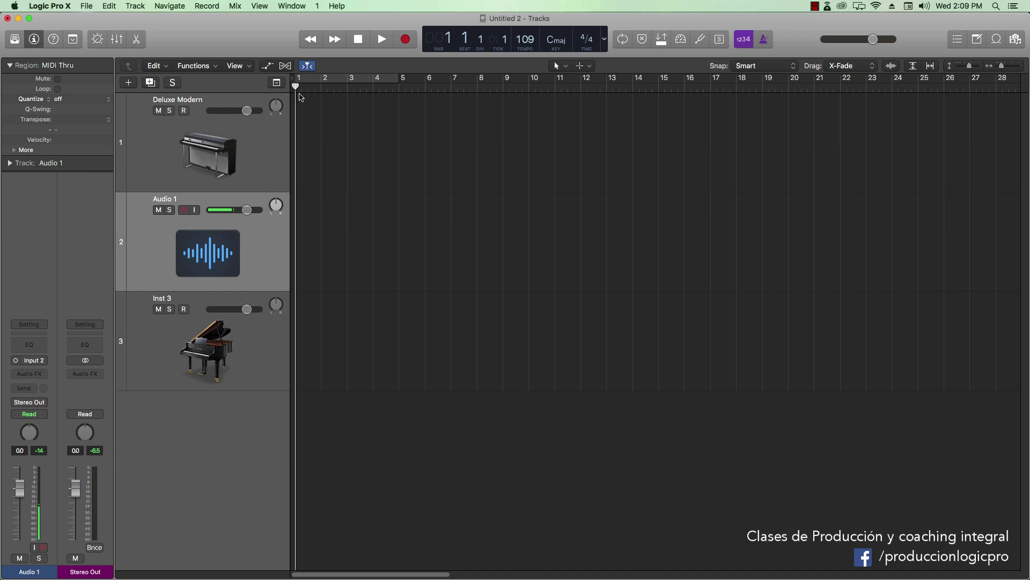
key("r")
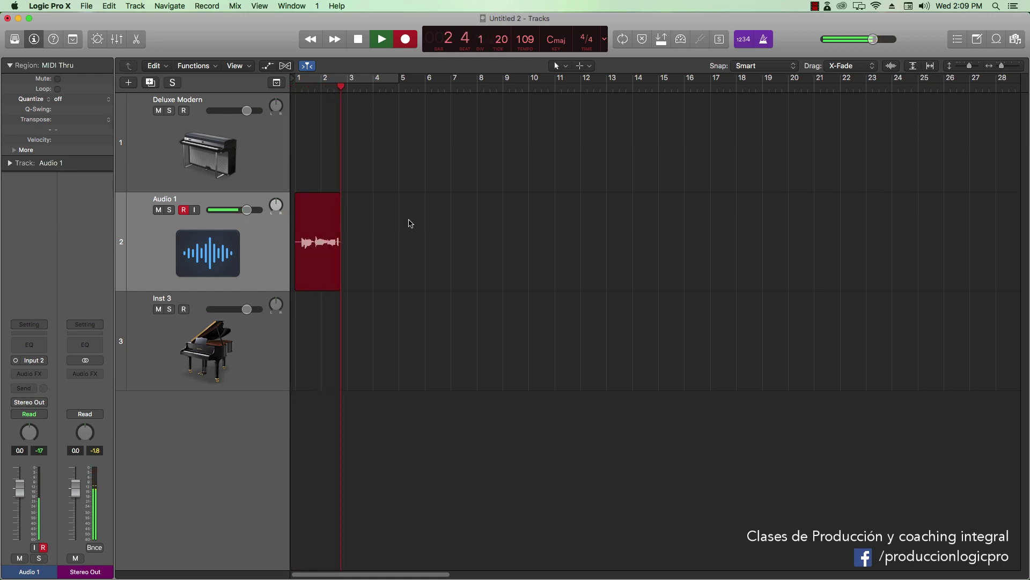
key("space")
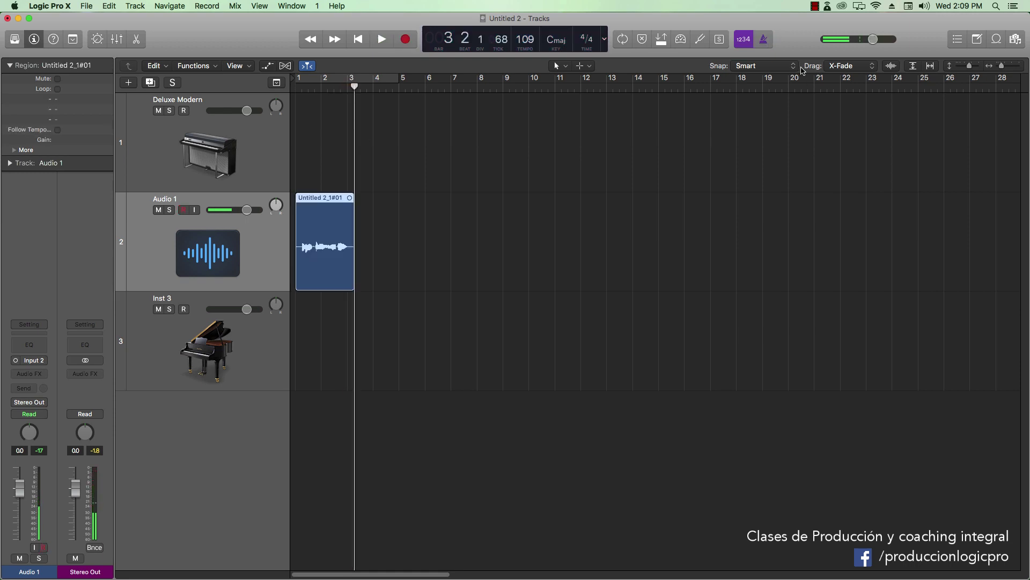
Step: Turn on waveform zoom and enlarge the tracks so the recorded vocal region is shown in detail from bar 1
left_click(891, 66)
key("cmd+Down")
key("super+Right")
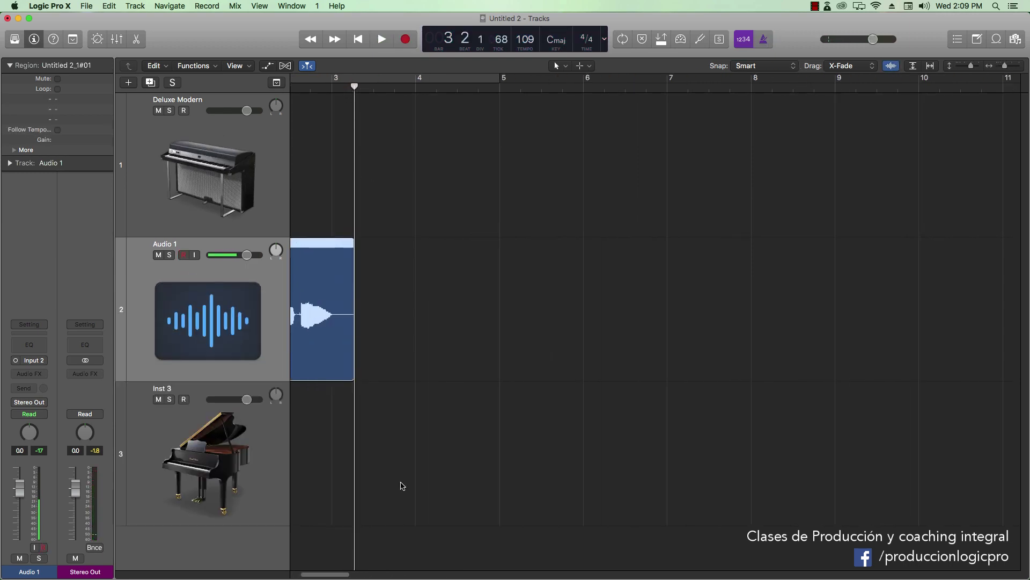
scroll(354, 515, "left", 5)
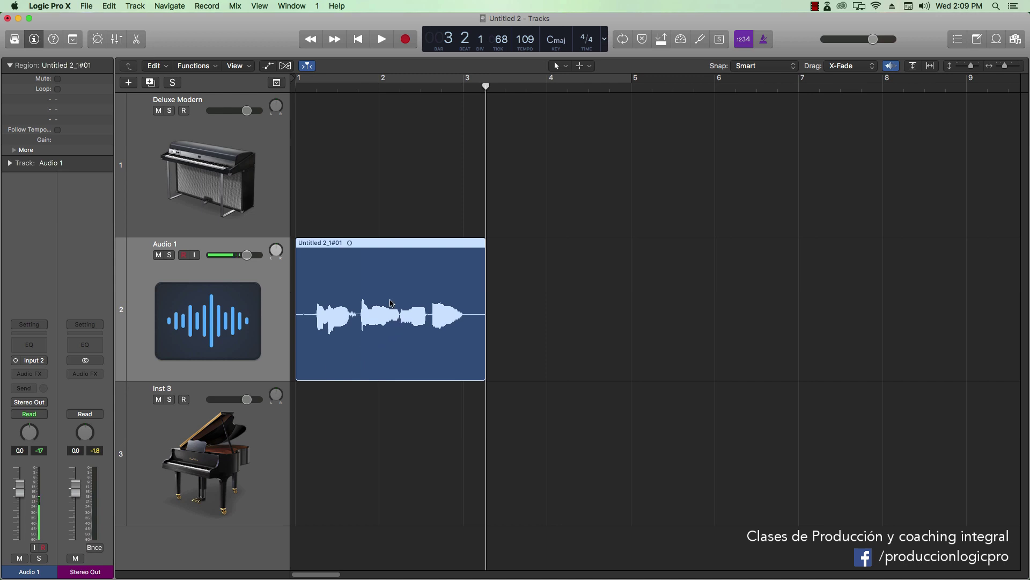
key("super+Left")
key("super+Up")
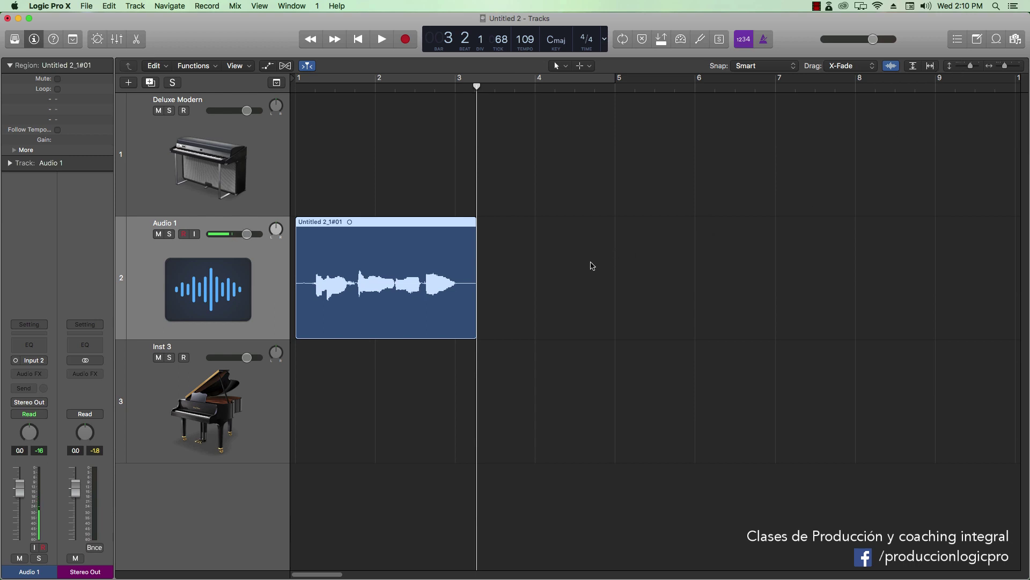
Step: Open the recorded vocal region in the audio track editor and enlarge the editor area
double_click(386, 266)
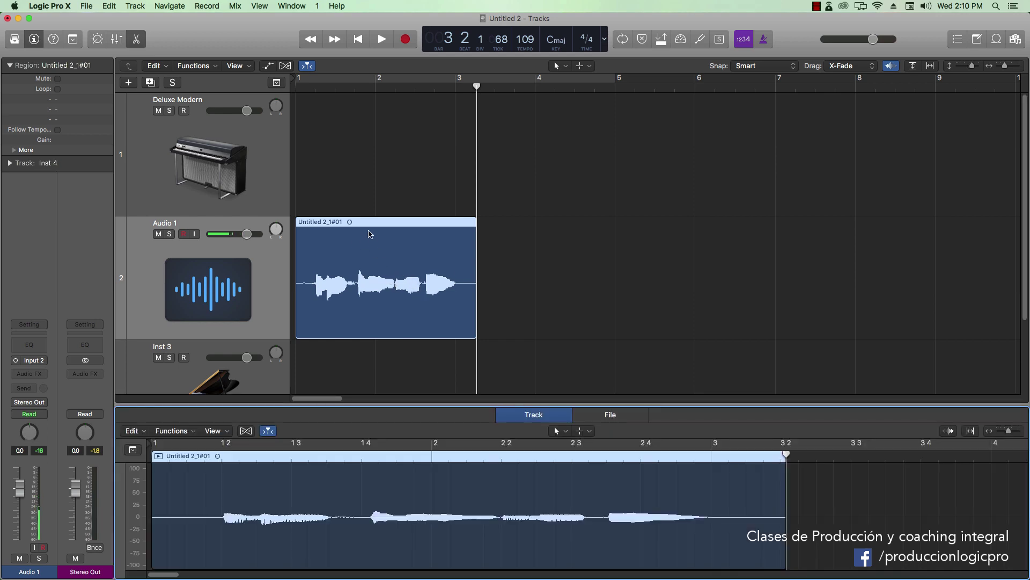
left_click_drag(413, 406, 408, 304)
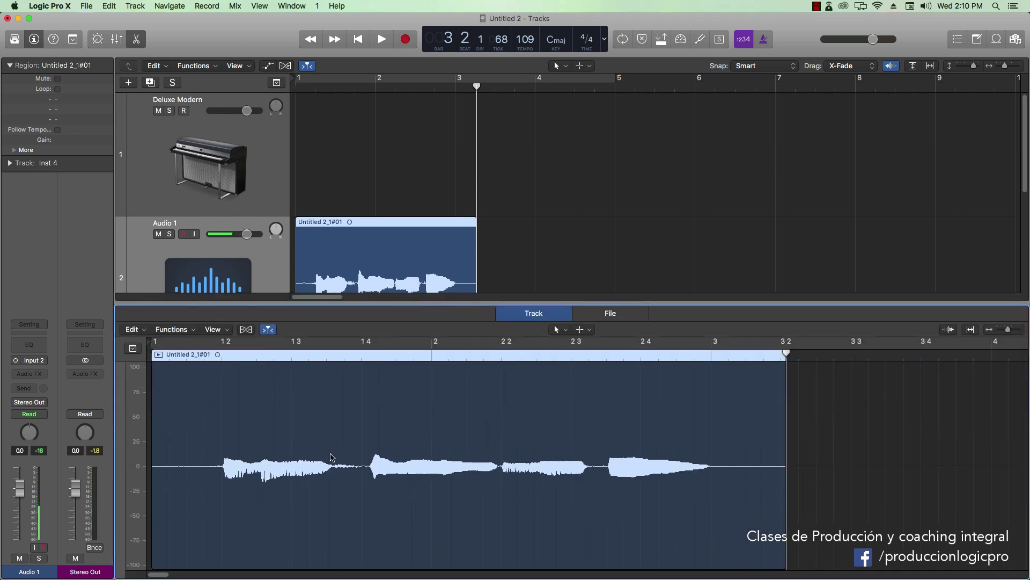
left_click_drag(363, 432, 424, 430)
key("super+z")
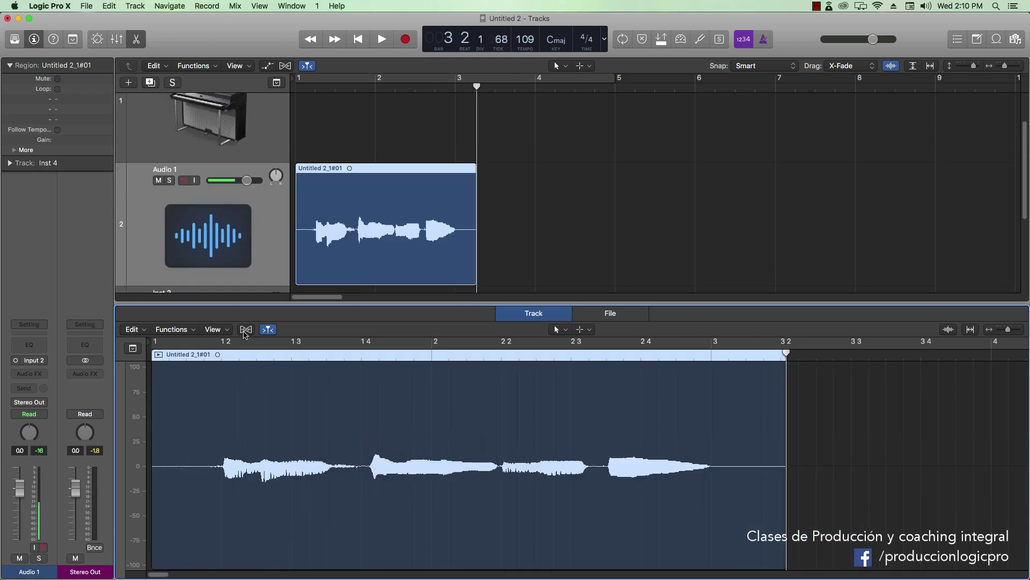
Step: Turn on Flex for the Audio 1 track and set its flex mode to Flex Pitch
left_click(245, 329)
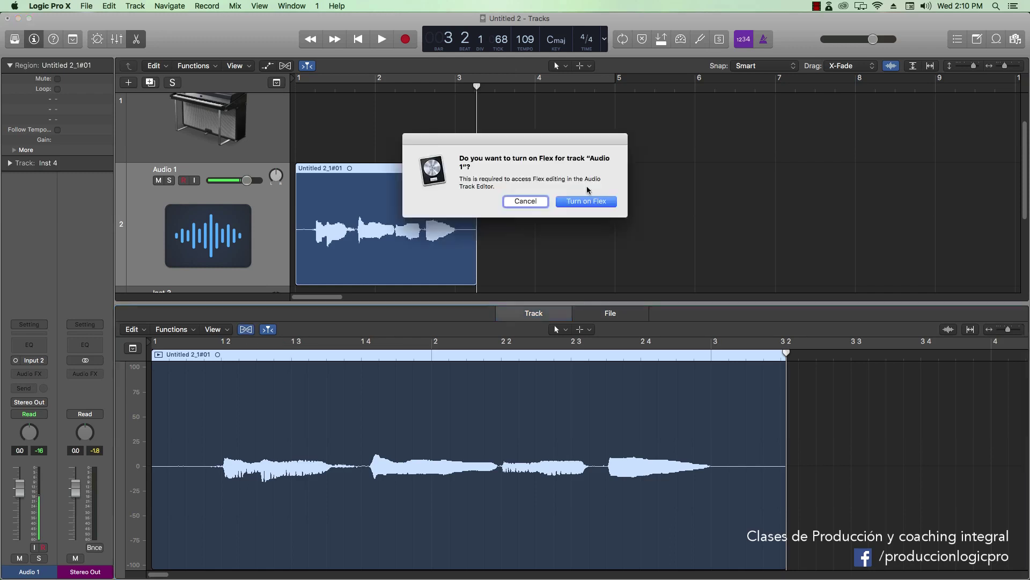
left_click(575, 201)
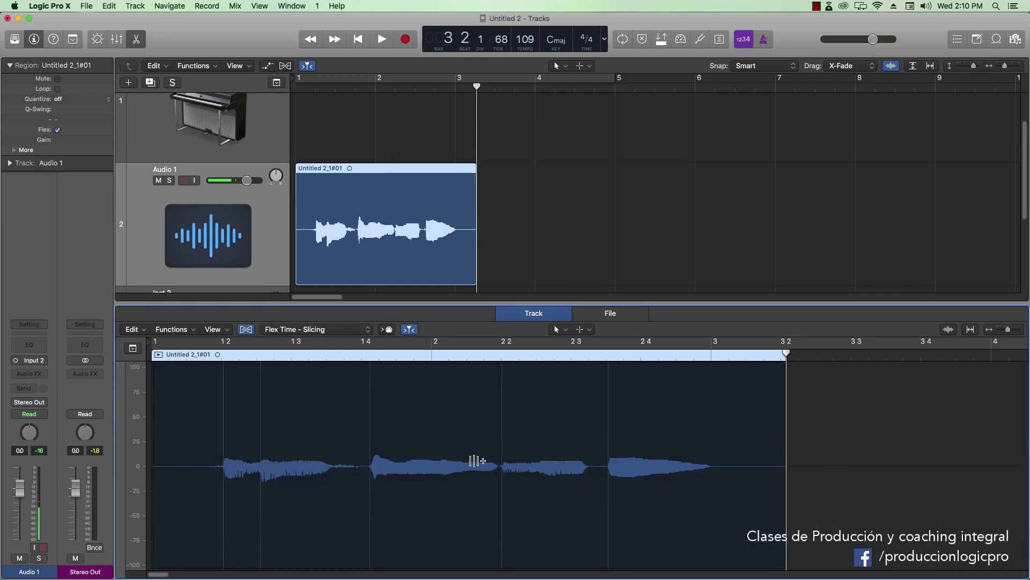
left_click(326, 333)
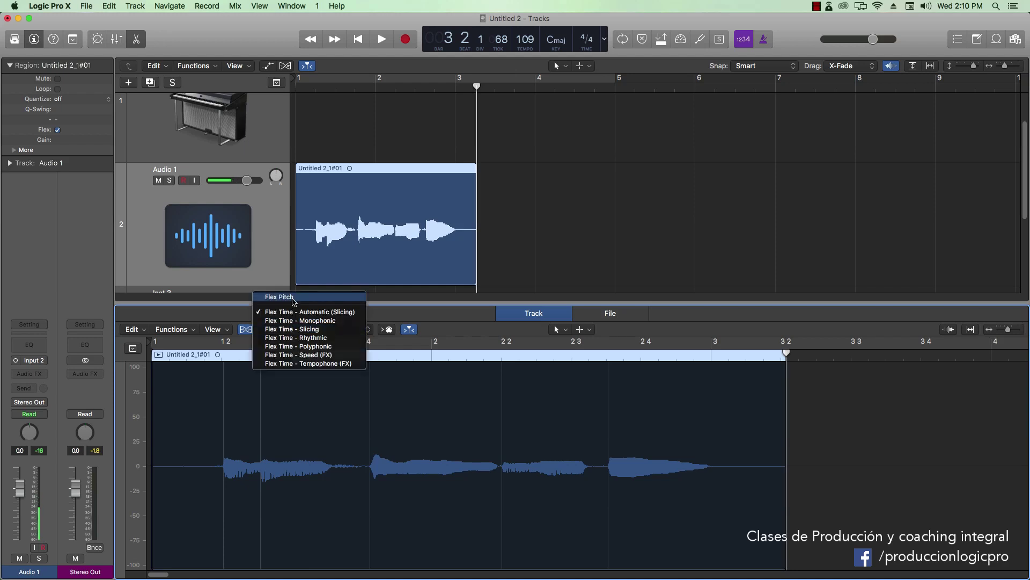
left_click(293, 299)
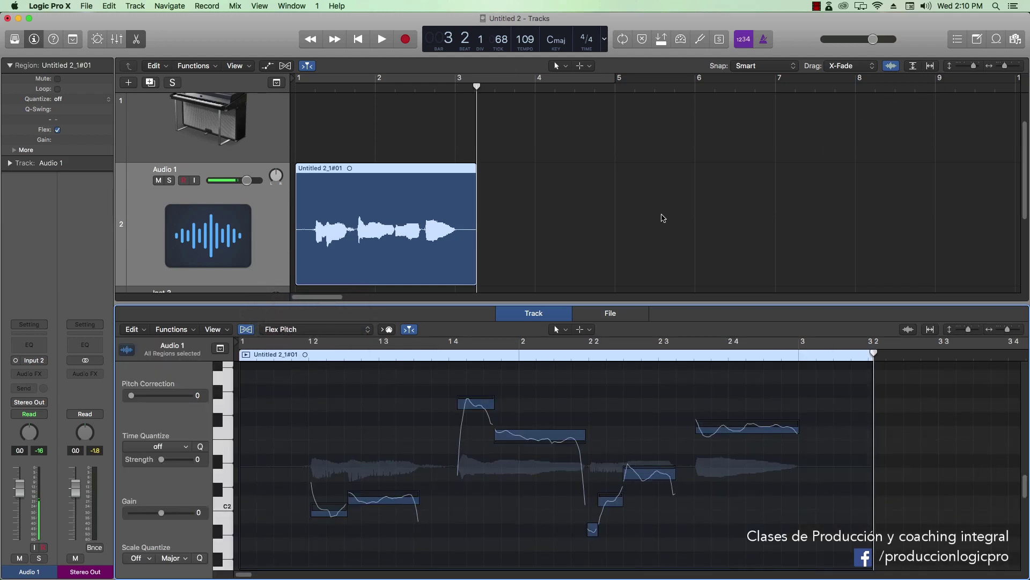
Step: Select all detected notes of the vocal region, set Pitch Correction to 68 and play the phrase back
scroll(449, 488, "right", 5)
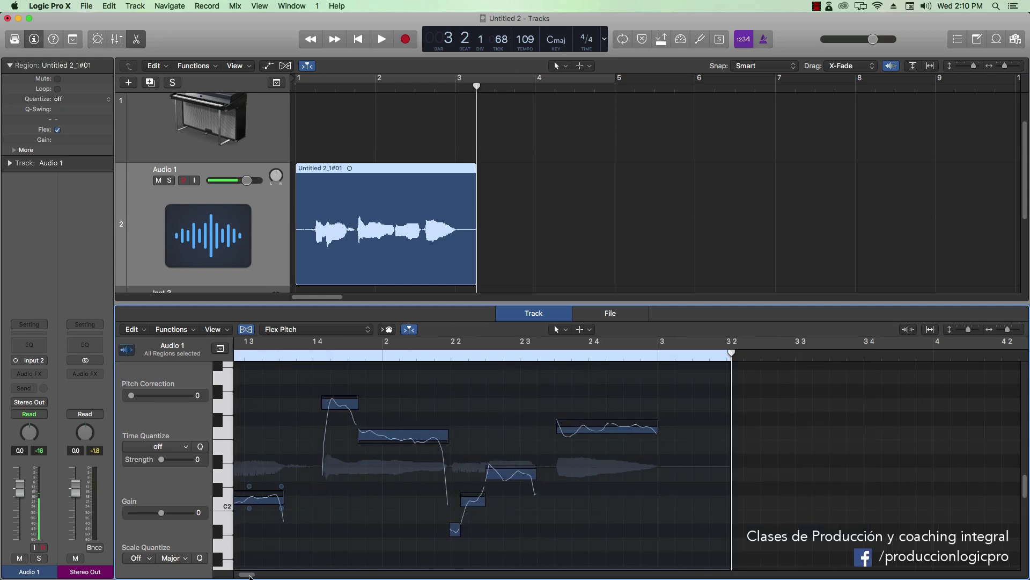
left_click_drag(252, 576, 249, 575)
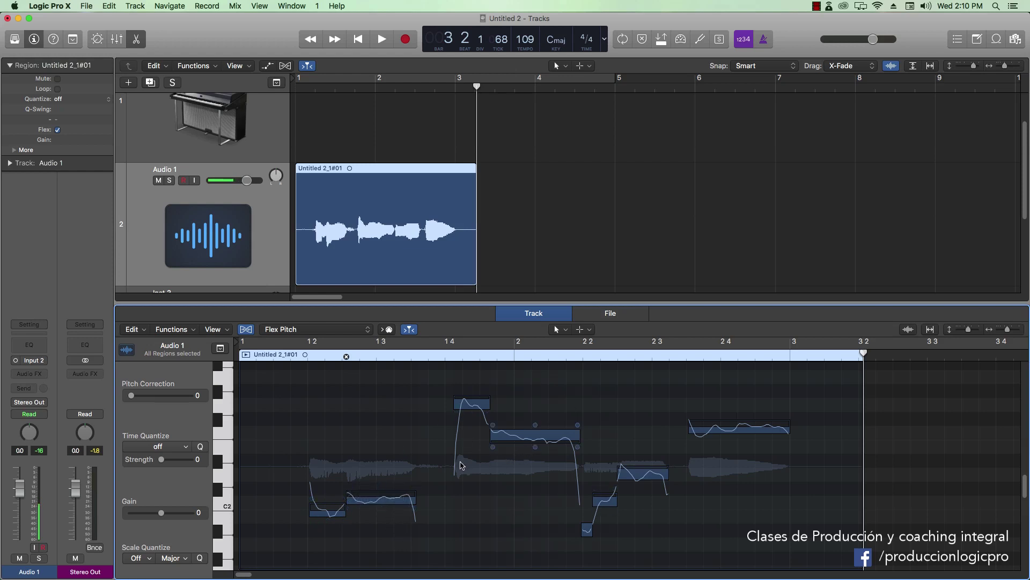
scroll(459, 472, "down", 2)
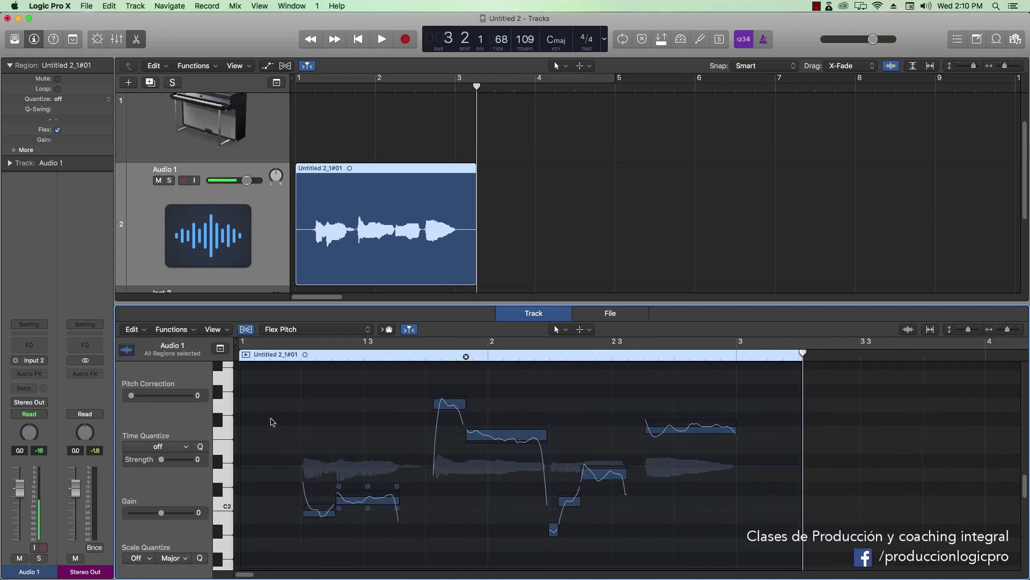
left_click_drag(276, 384, 742, 561)
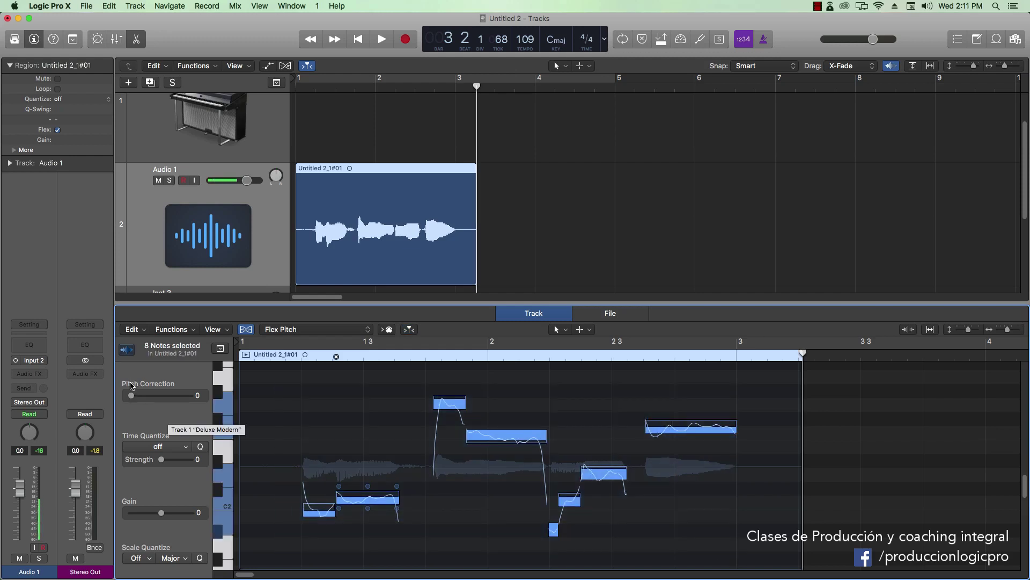
left_click_drag(131, 396, 172, 400)
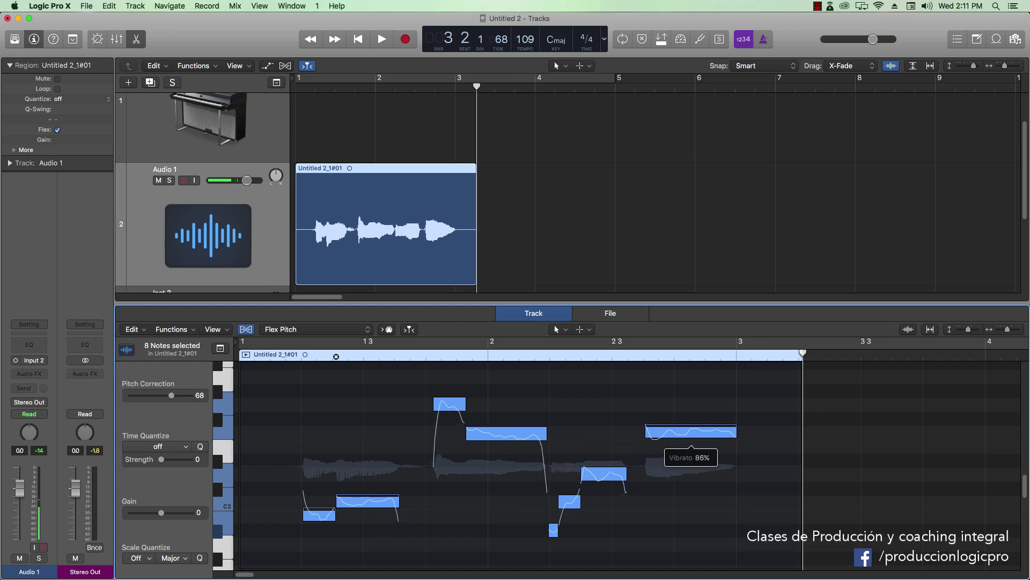
left_click(293, 354)
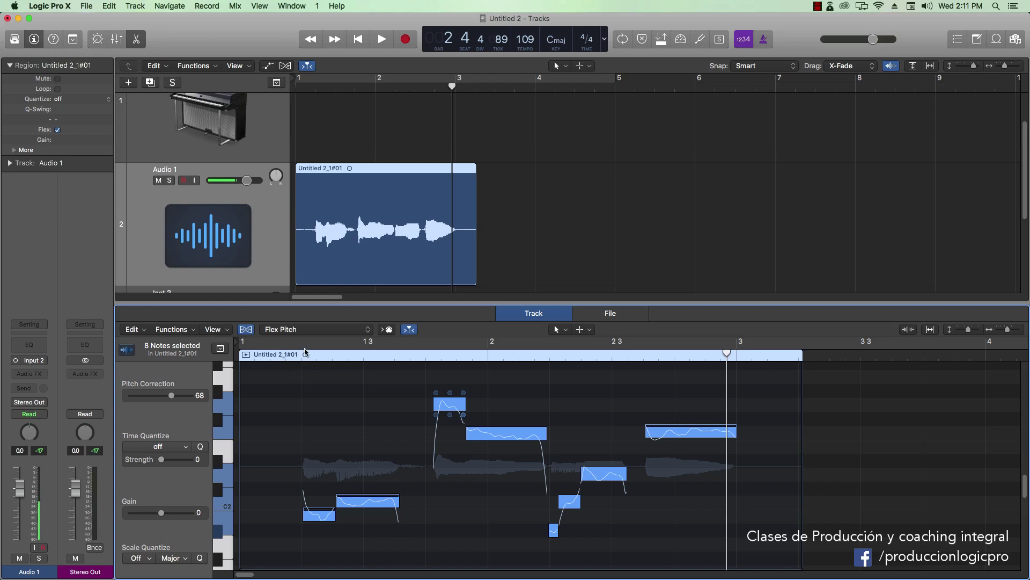
Step: Create a MIDI track from the vocal region's Flex Pitch data
scroll(348, 254, "down", 3)
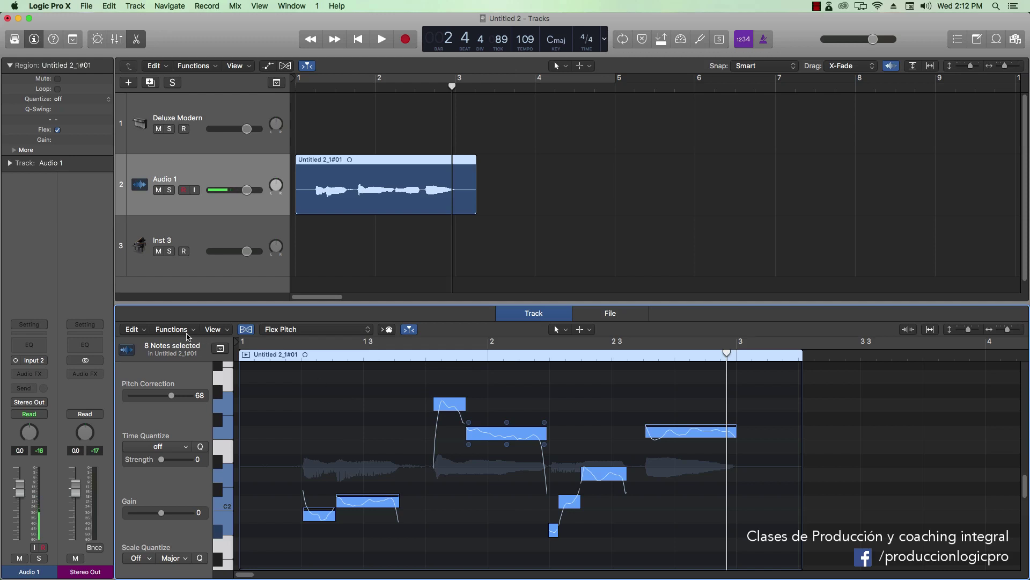
left_click(133, 328)
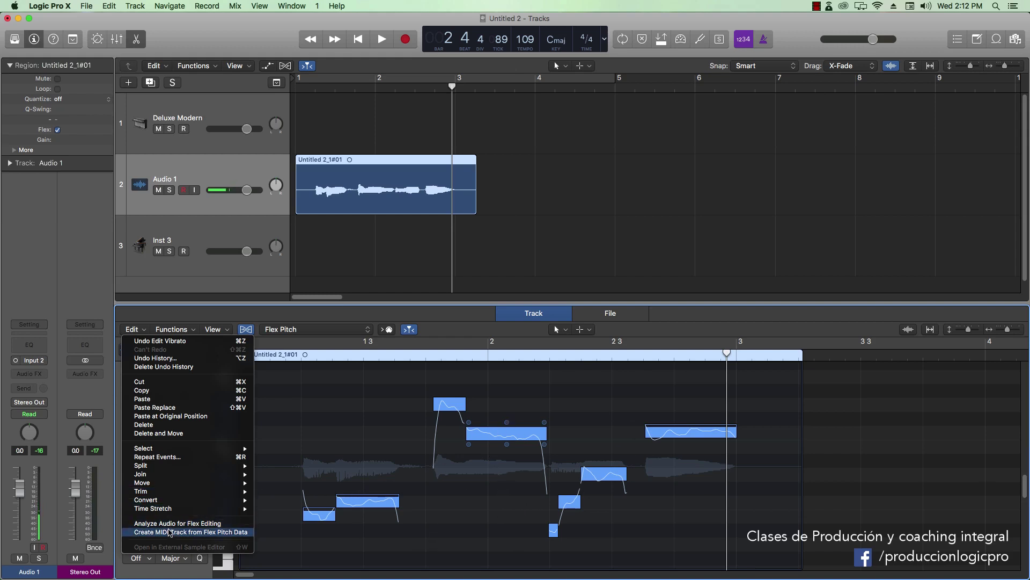
left_click(172, 532)
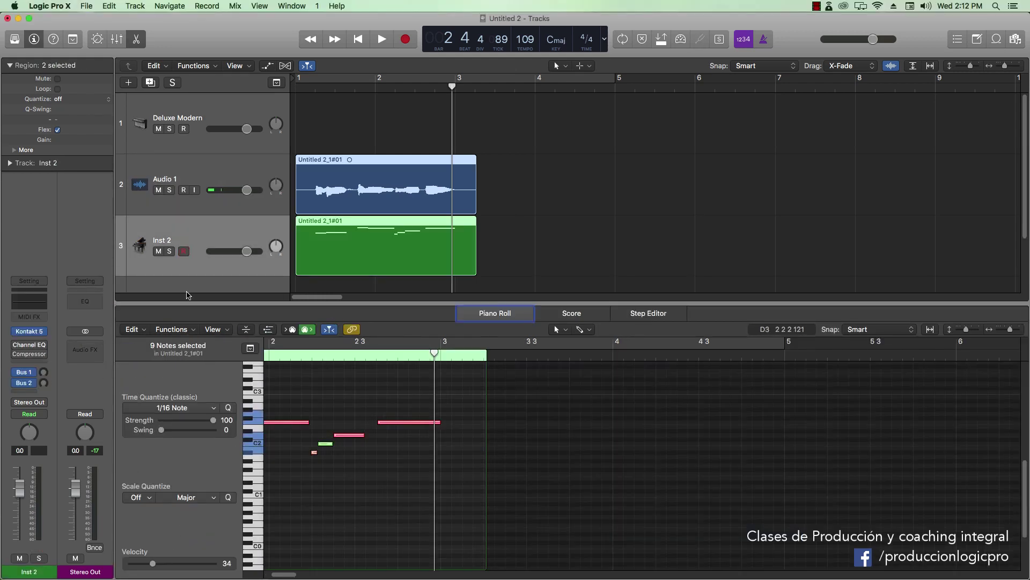
Step: Raise the velocity of the weak high note and the short notes before bar 2 beat 3 to about 96
key("super+Right")
key("super+Right")
key("super+Right")
key("super+Left")
key("super+Left")
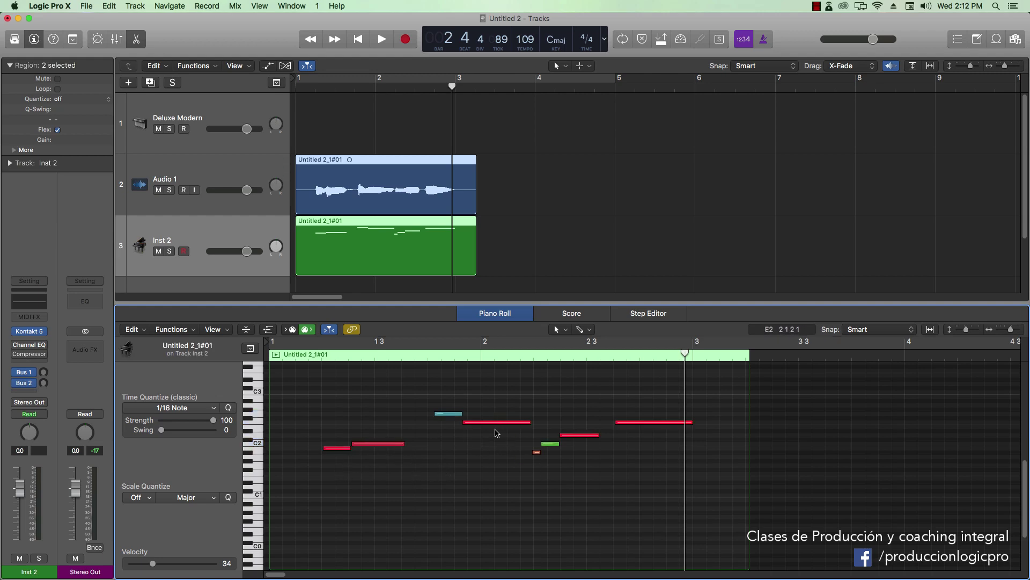
left_click(448, 413)
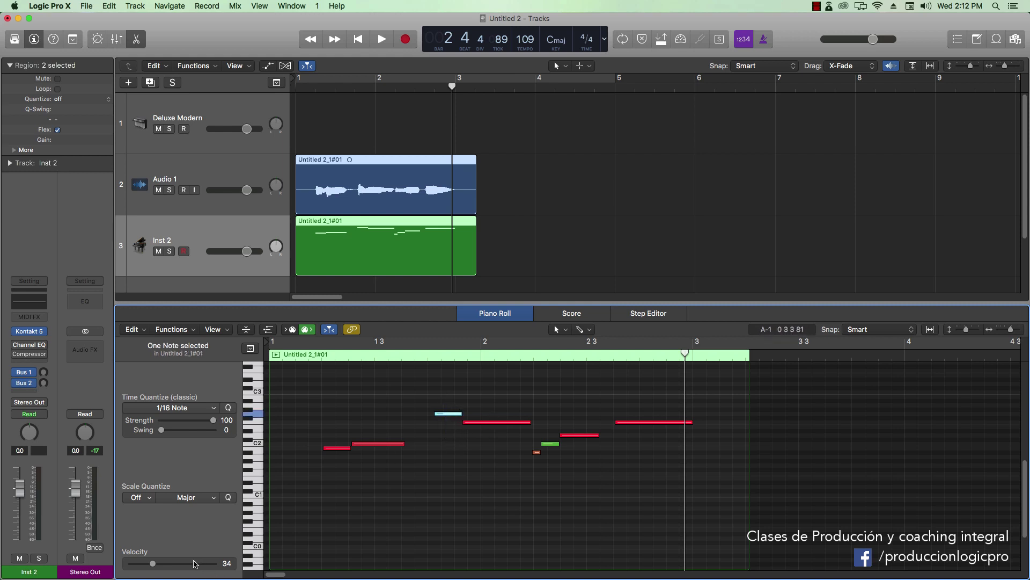
left_click_drag(196, 563, 193, 568)
left_click_drag(533, 498, 546, 444)
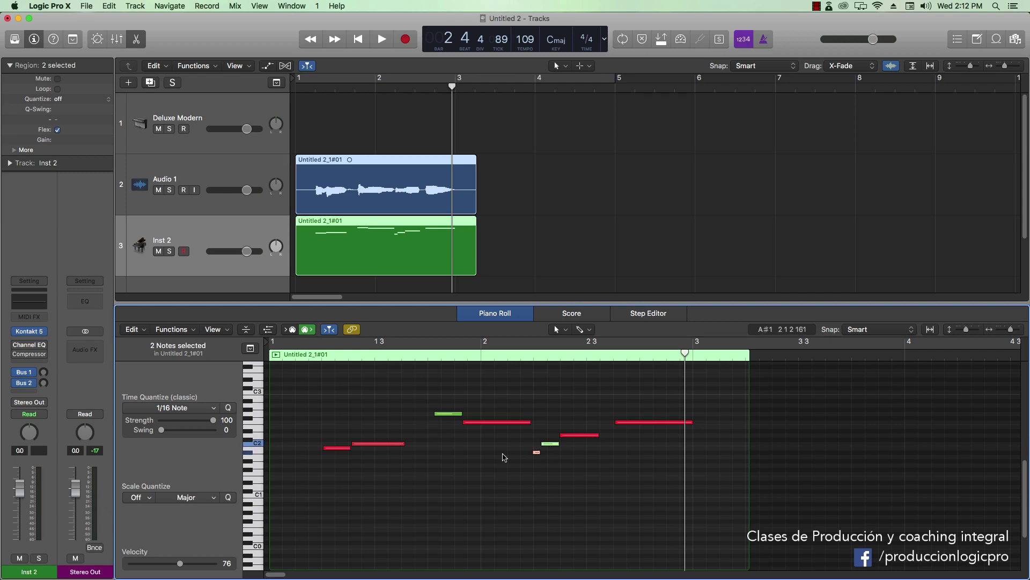
left_click_drag(440, 396, 446, 412)
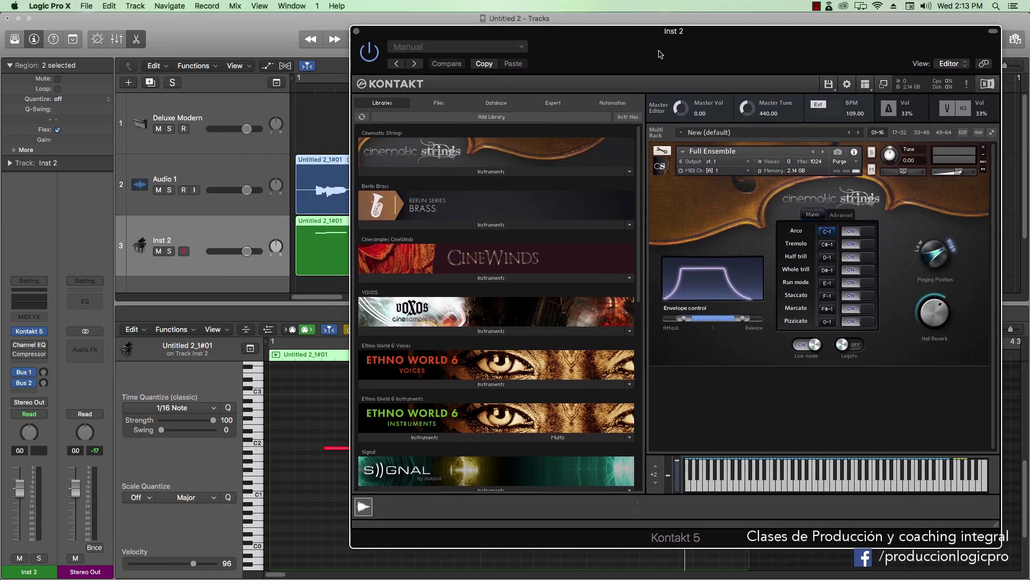
Step: Close the Kontakt instrument window, solo the new instrument track and play the converted melody from bar 1 beat 2
left_click(355, 32)
left_click(314, 80)
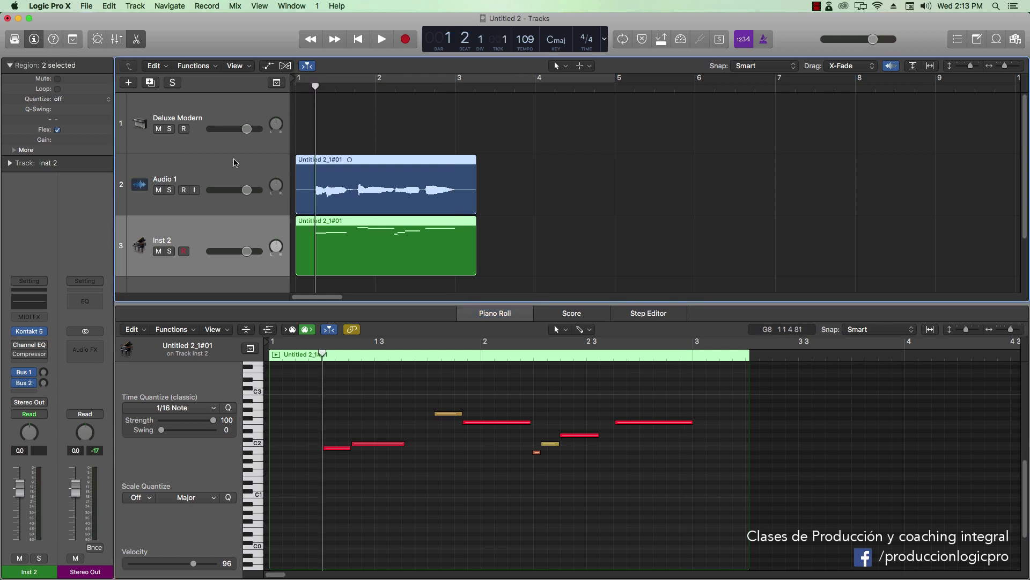
left_click(169, 251)
key("space")
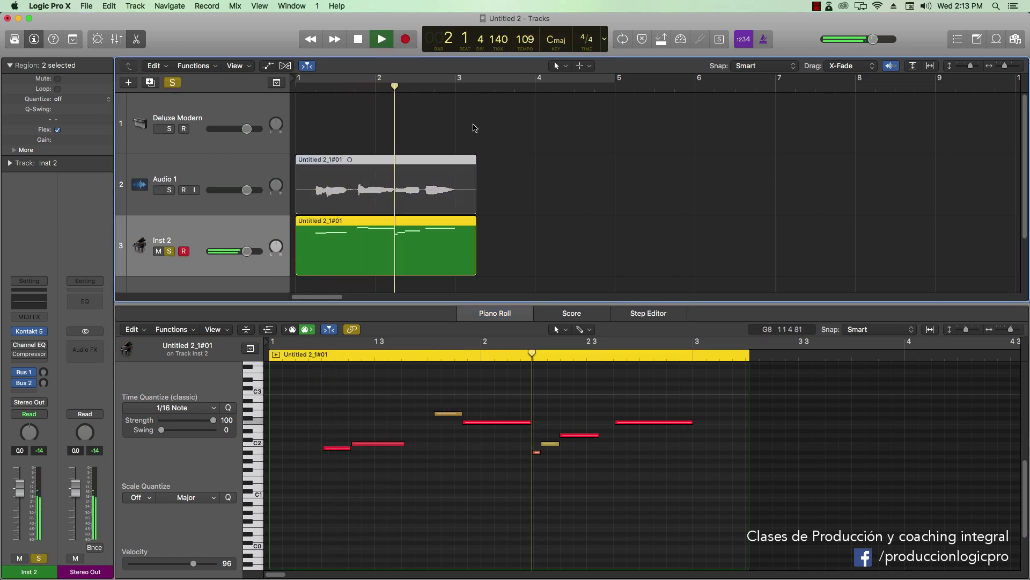
key("space")
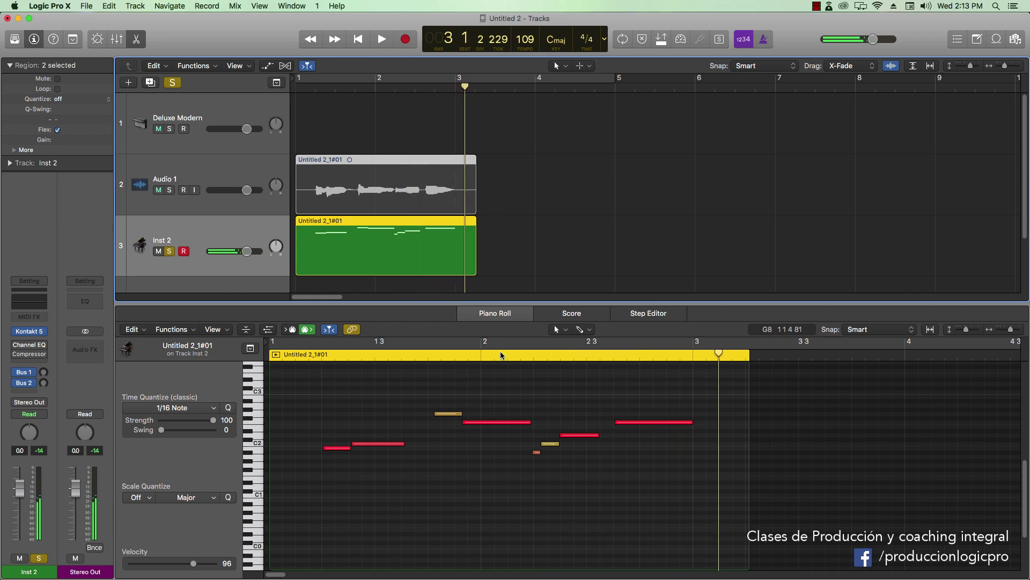
Step: Select the high note in the piano roll and replay the melody from bar 1 beat 2 to check its pitches
left_click(441, 481, "ctrl+alt")
scroll(421, 475, "up", 5)
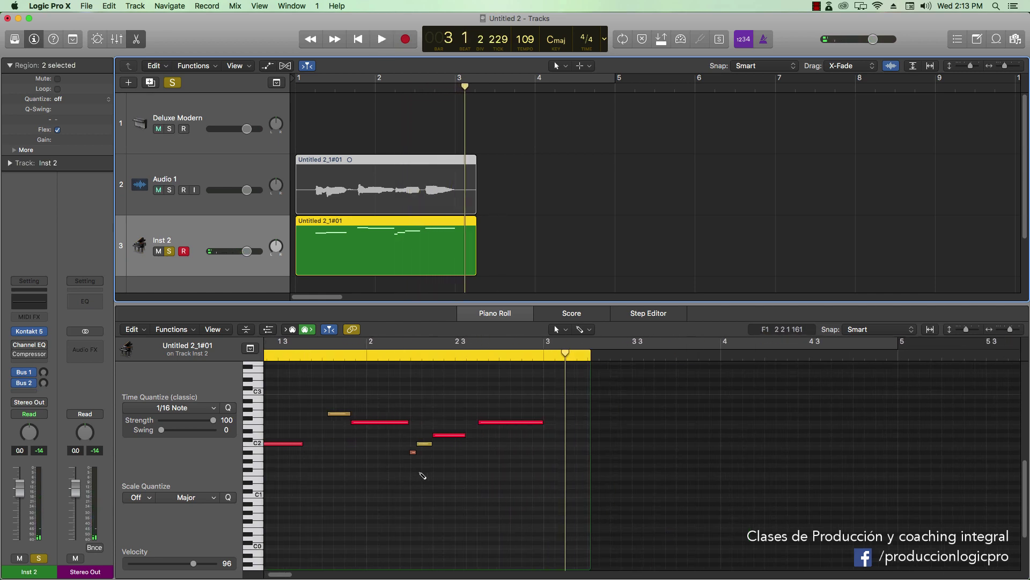
left_click_drag(287, 576, 282, 575)
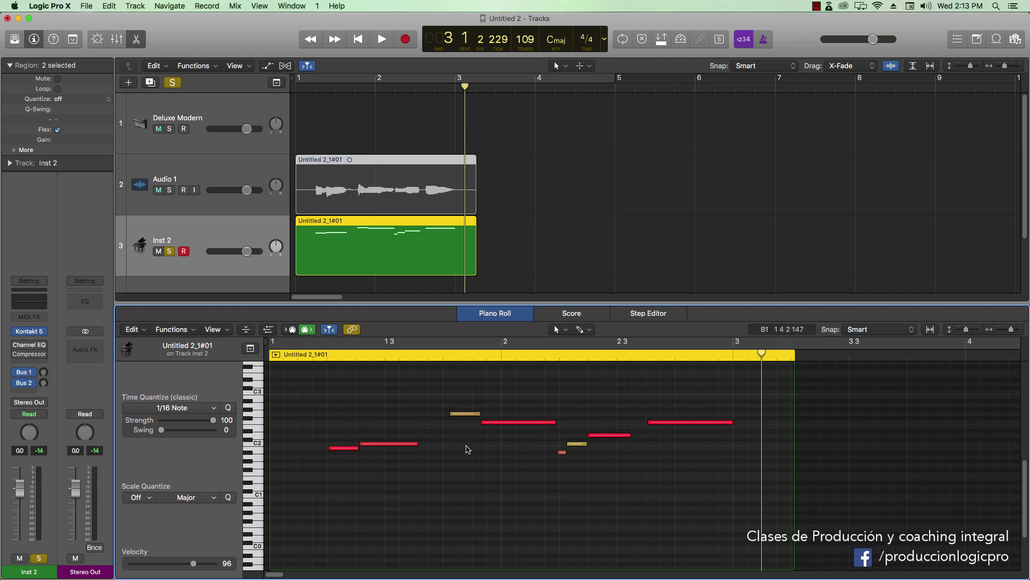
left_click_drag(446, 447, 475, 400)
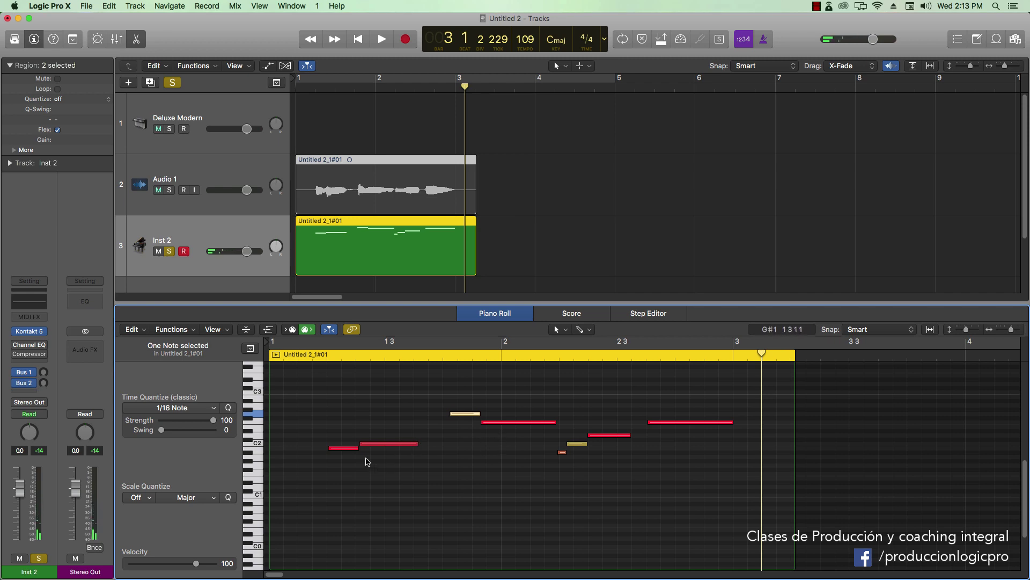
left_click(312, 355)
key("space")
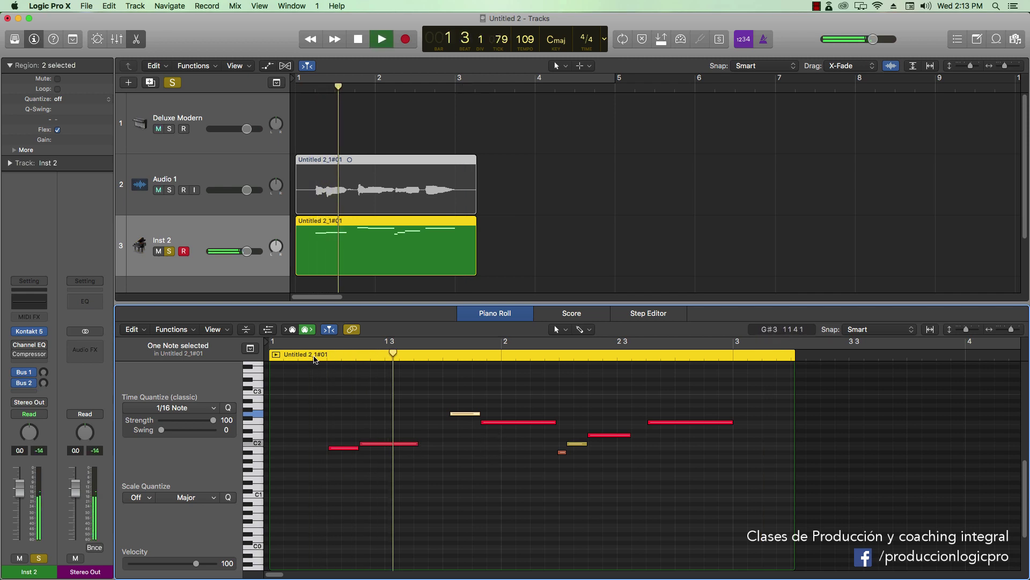
key("space")
Step: Lower the long note right after the high note by one semitone and replay the melody from bar 1 beat 2
left_click_drag(493, 423, 494, 431)
left_click(325, 357)
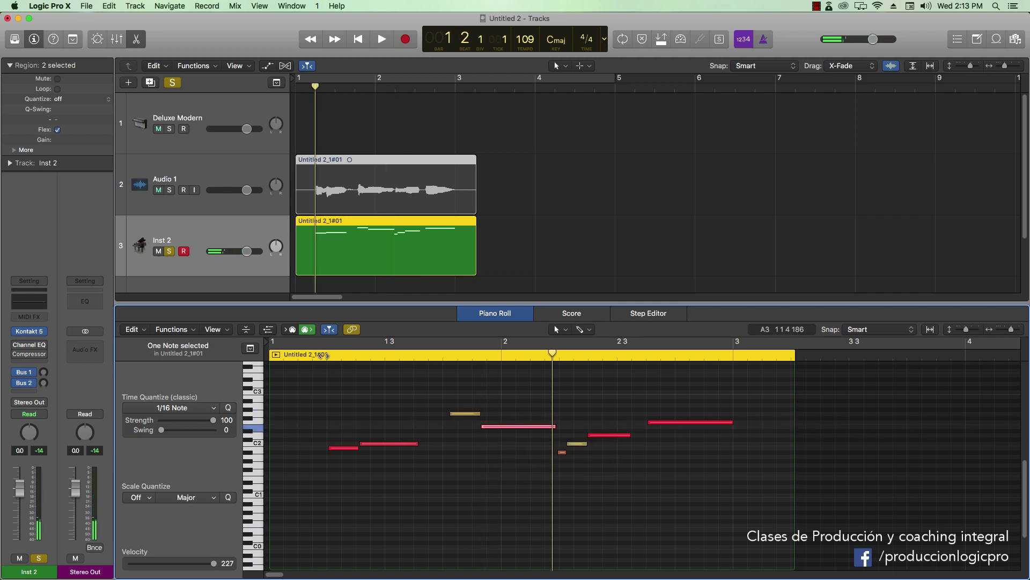
key("space")
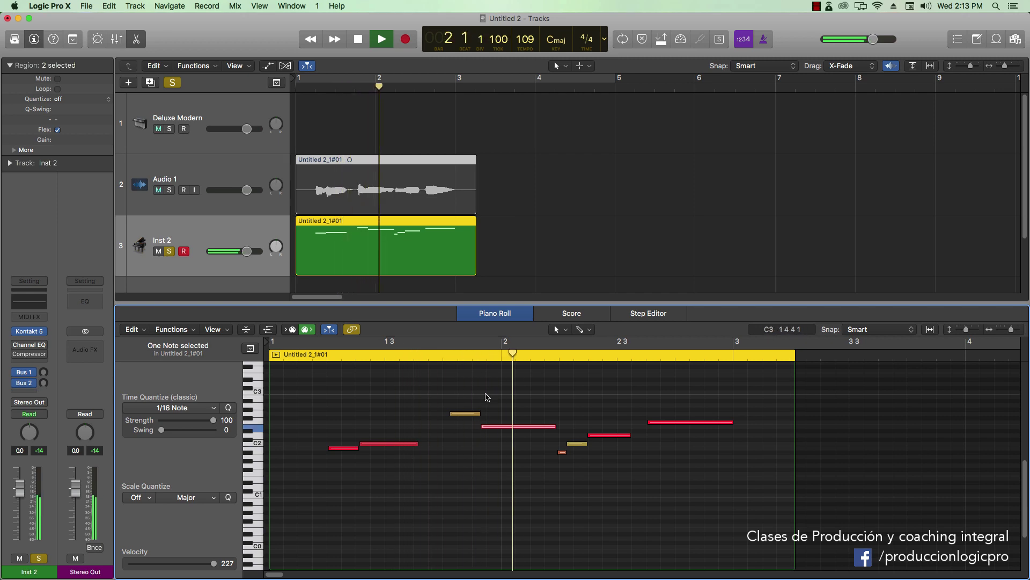
Step: Raise the short low note at bar 2 beat 2 by one semitone and replay the melody from bar 1 beat 4
key("space")
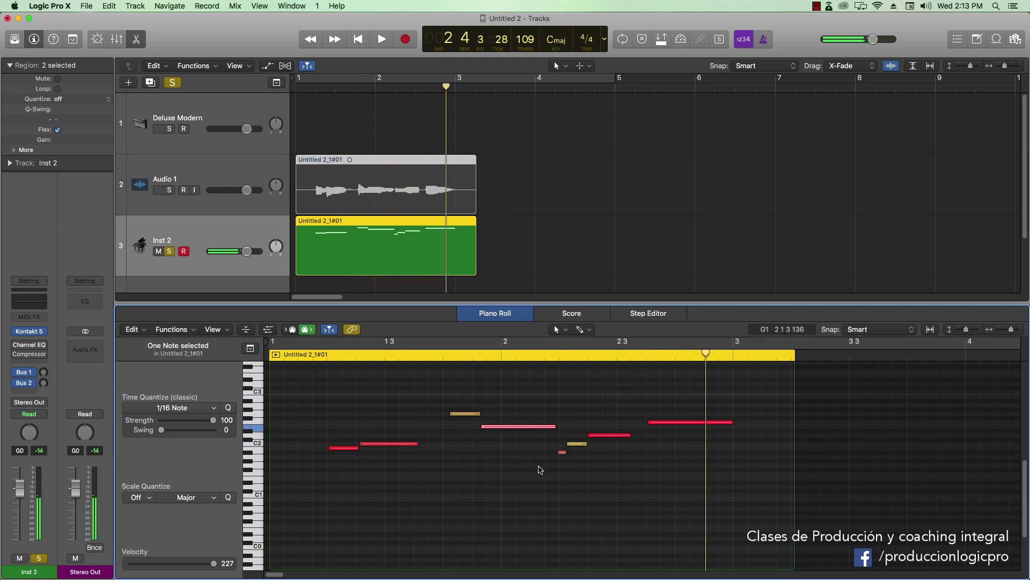
left_click(562, 453)
left_click_drag(562, 453, 563, 449)
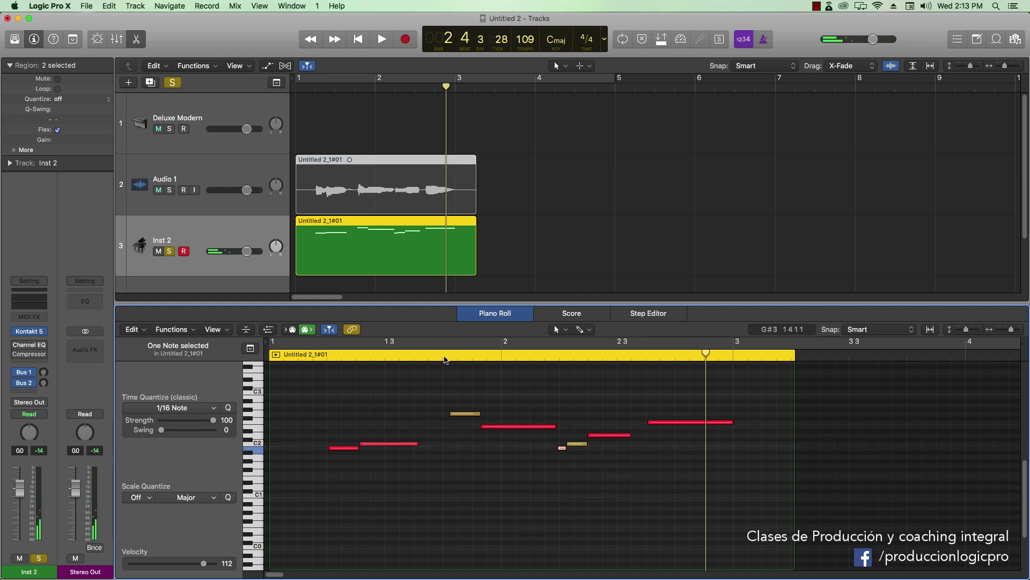
double_click(446, 358)
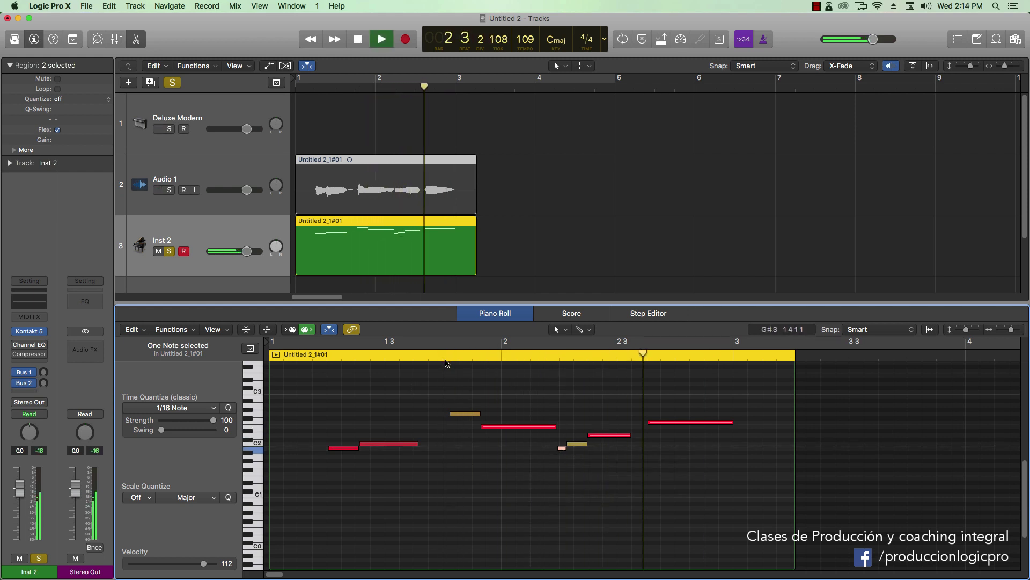
key("space")
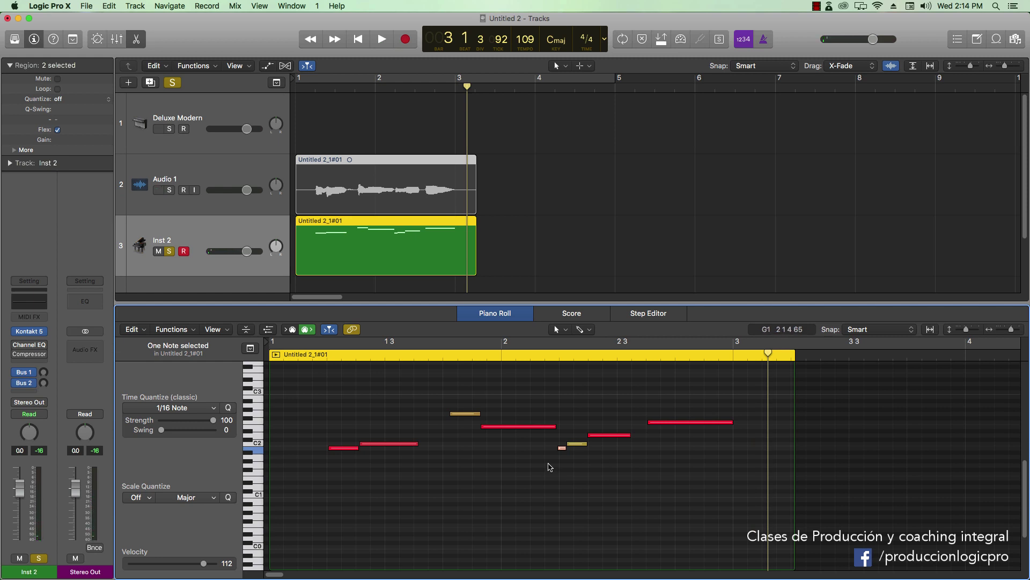
Step: Transpose all eight melody notes up one octave and place the playhead near the start of bar 1
left_click_drag(346, 398, 707, 494)
key("alt+shift+Up")
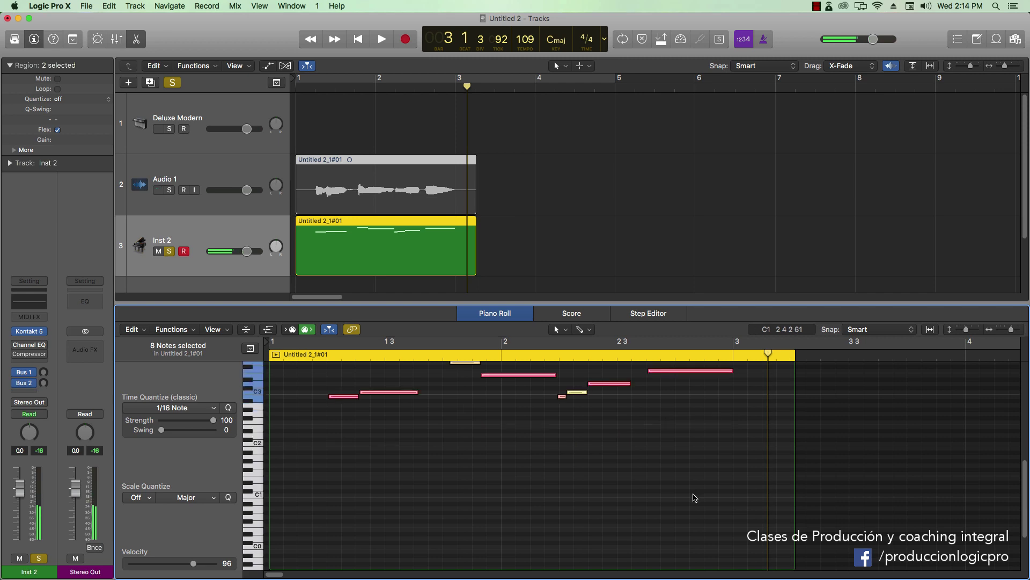
left_click(319, 358)
scroll(383, 427, "left", 5)
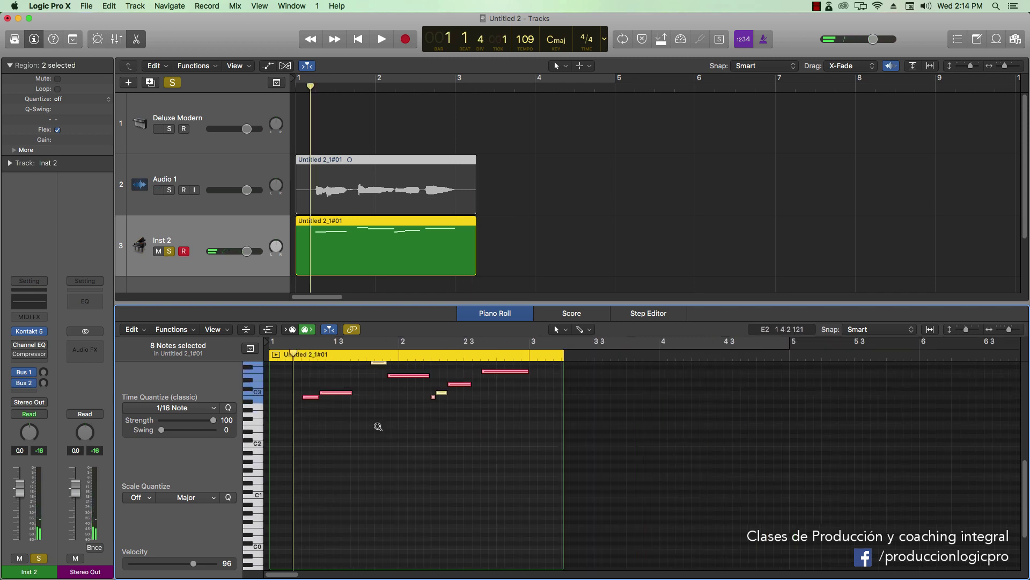
Step: Duplicate all eight notes one octave lower and play the doubled melody from the start of bar 1
scroll(376, 427, "down", 5)
scroll(314, 429, "up", 4)
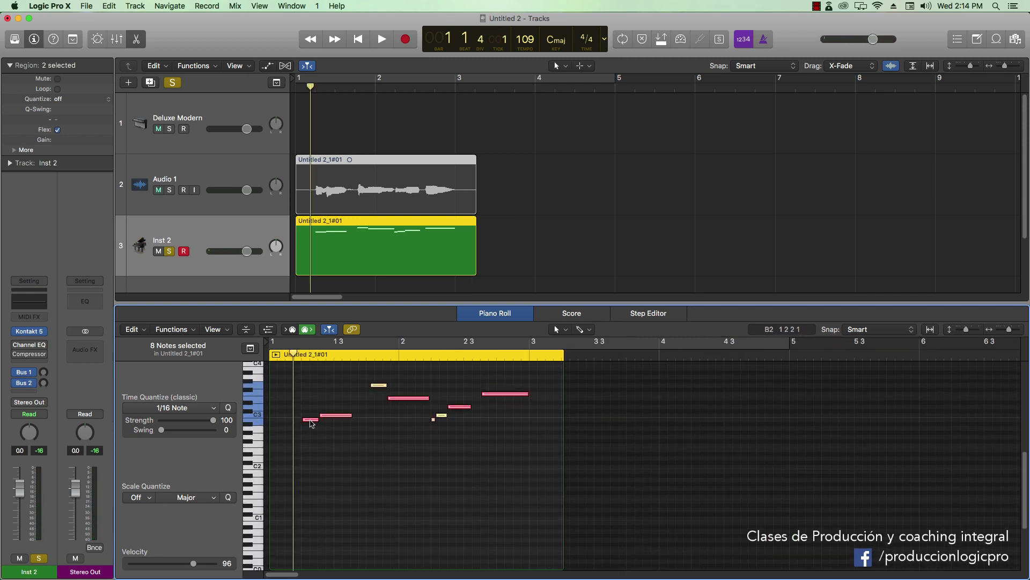
left_click_drag(312, 421, 312, 426)
key("alt+Up")
key("alt+shift+Down")
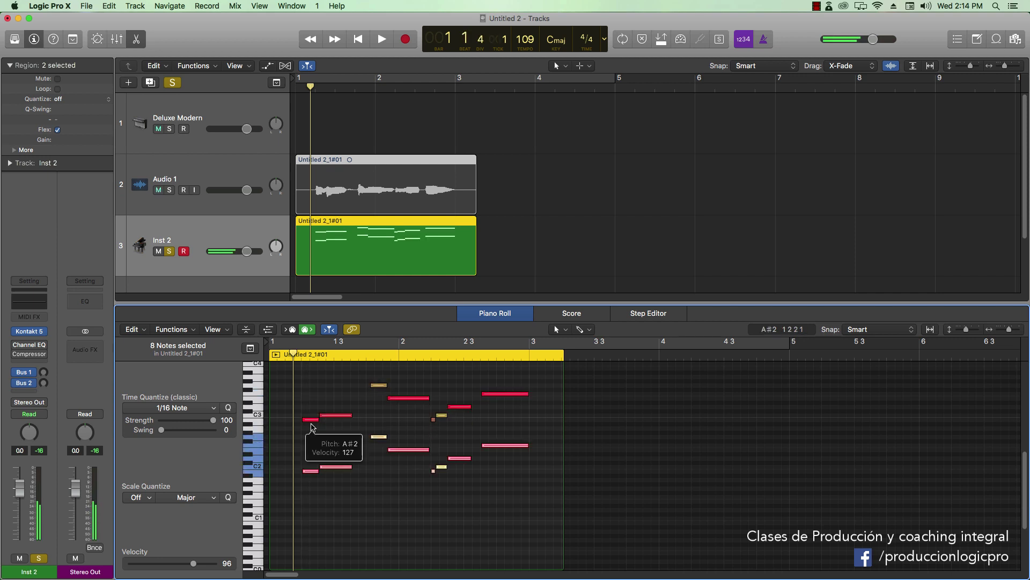
key("space")
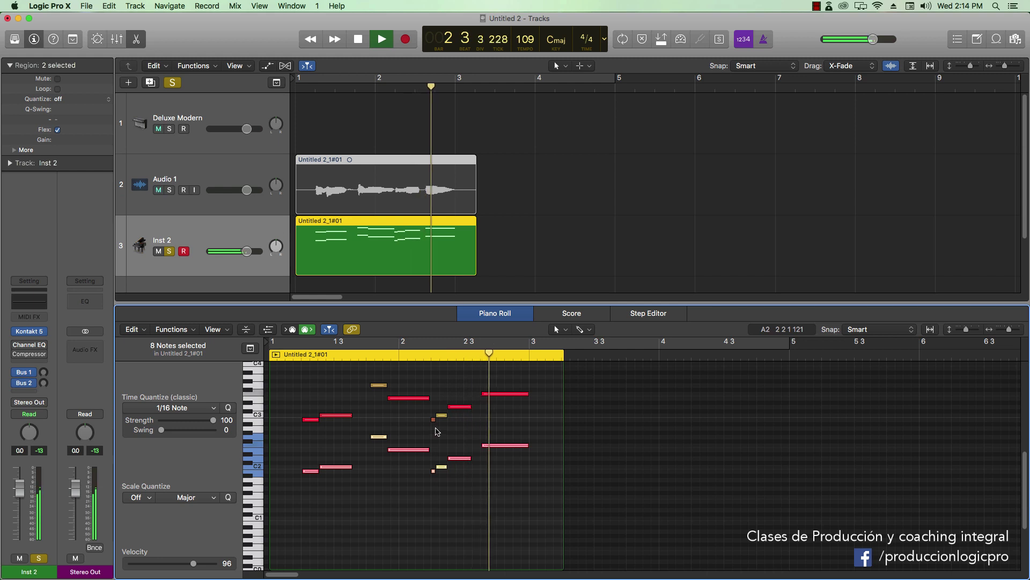
key("space")
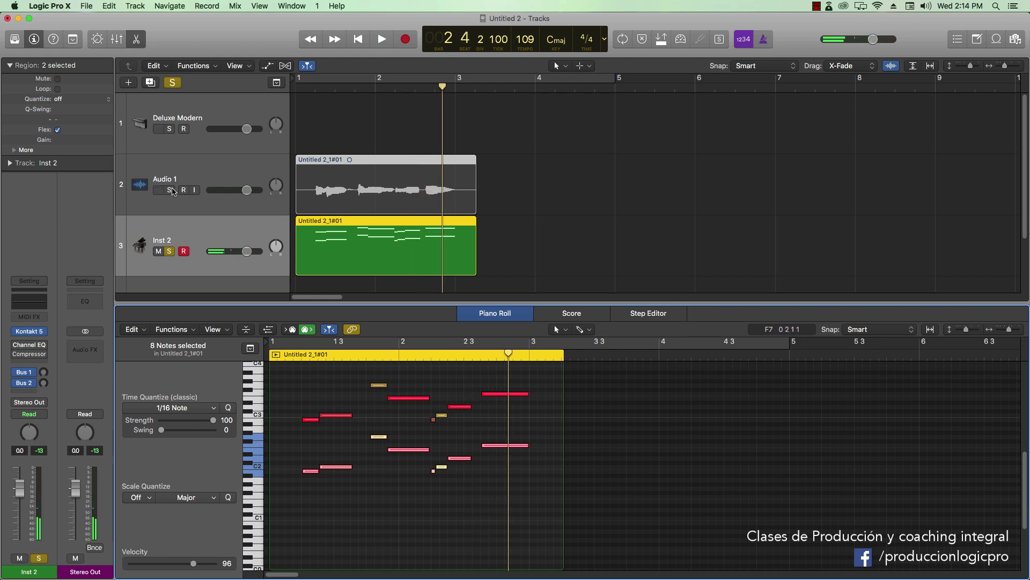
Step: Play the instrument together with the vocal from the start of bar 1, with its track unsoloed and lowered to -5.4 dB
left_click(171, 250)
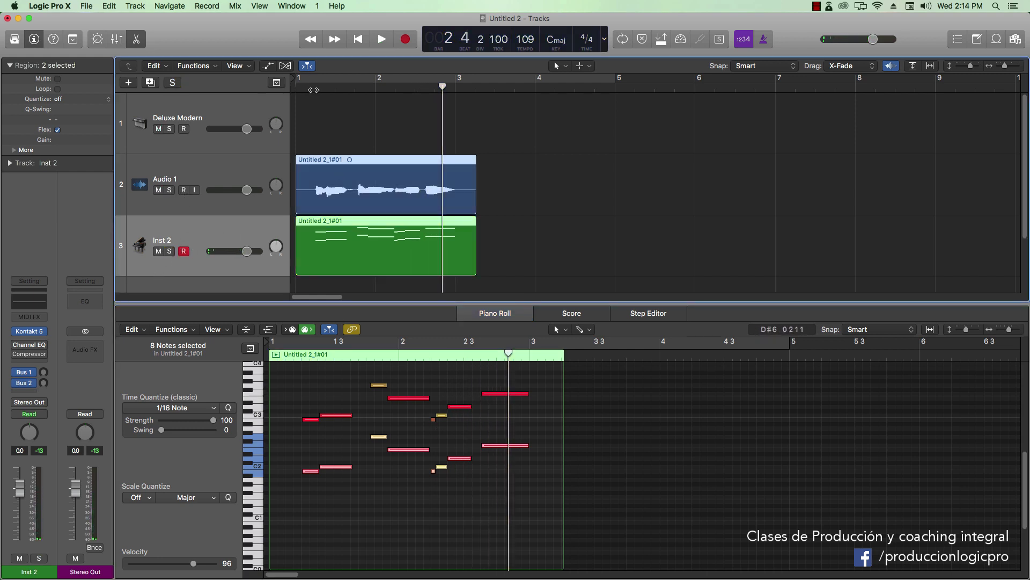
left_click(310, 89)
left_click(300, 352)
key("space")
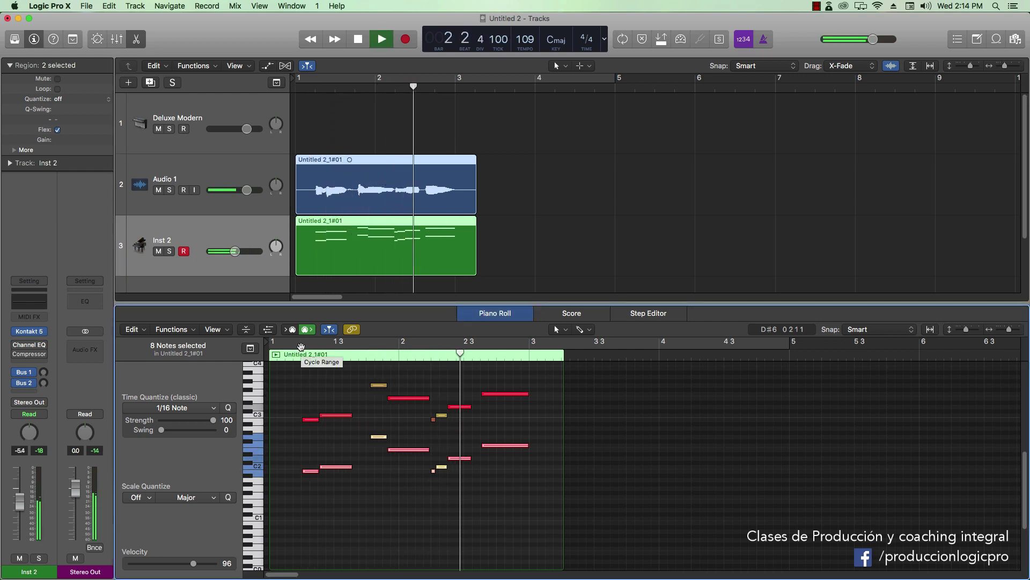
key("space")
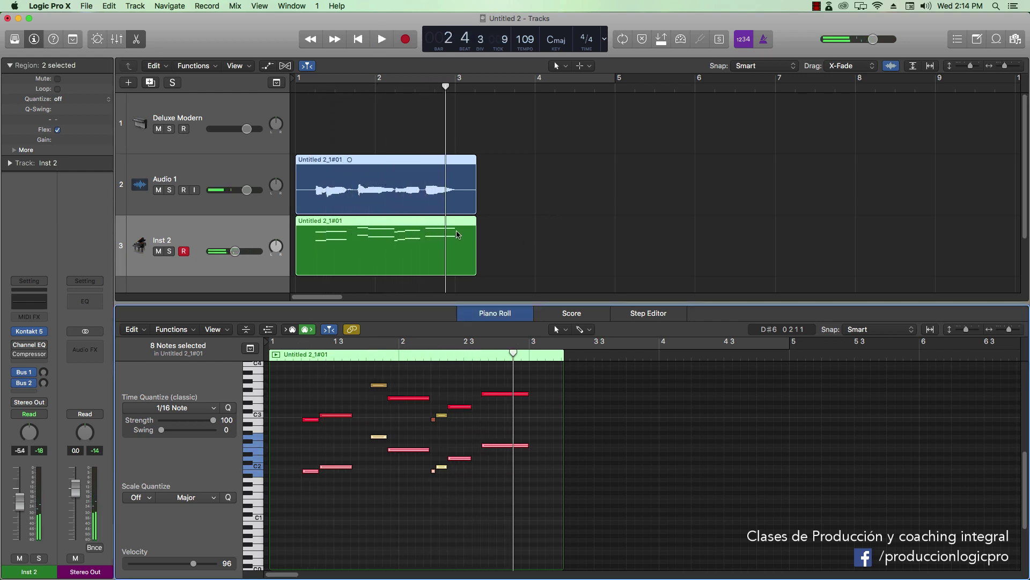
Step: Duplicate the instrument track without its region, and compare the MIDI region with the vocal region in the editor
key("super+d")
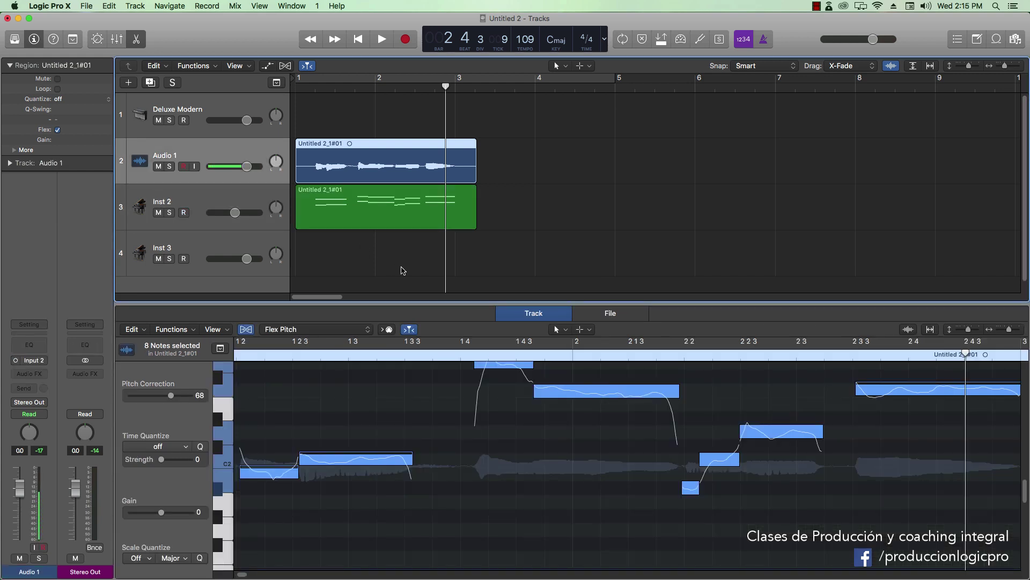
key("super+Left")
key("super+Up")
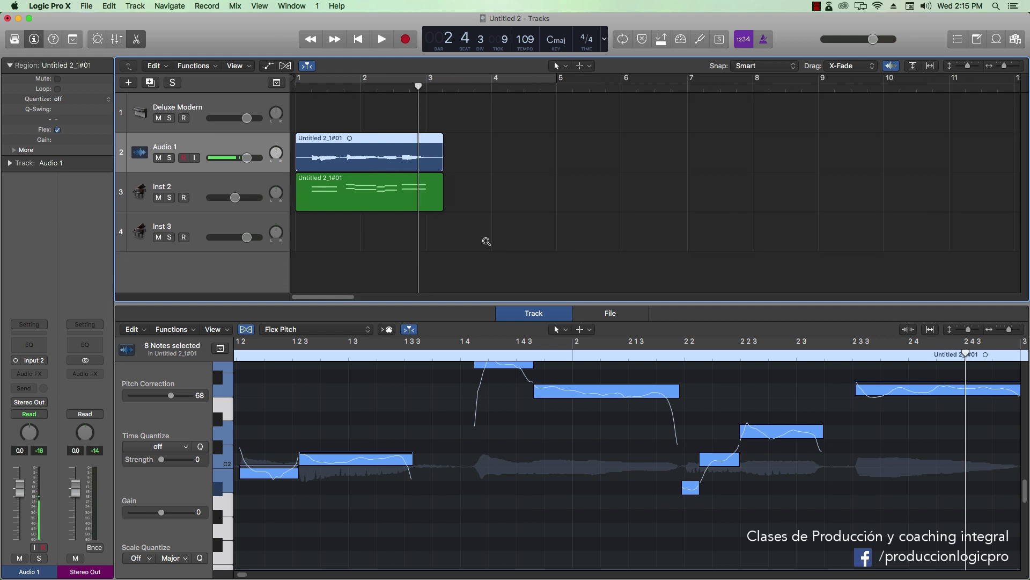
left_click(388, 193)
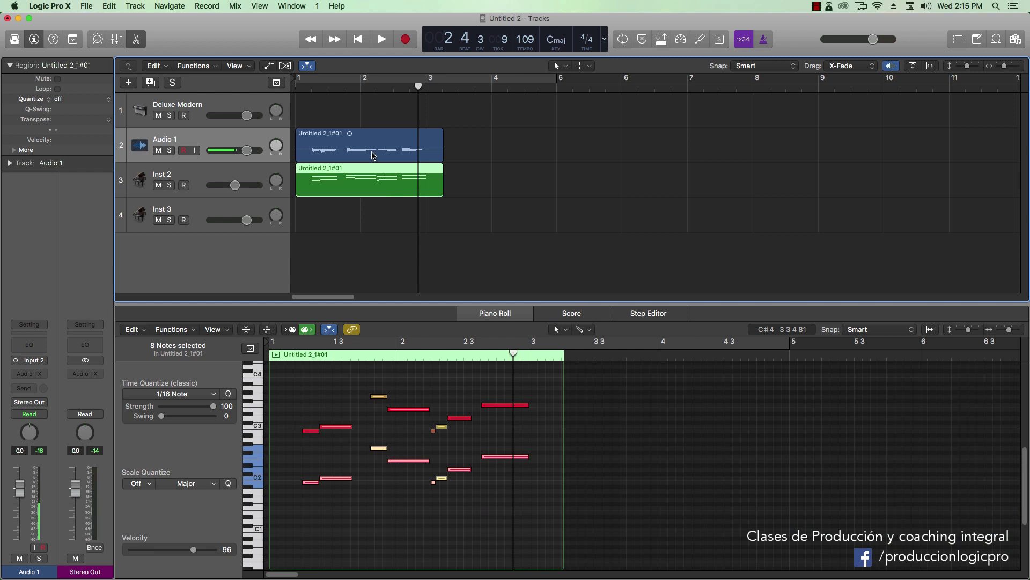
left_click(374, 158)
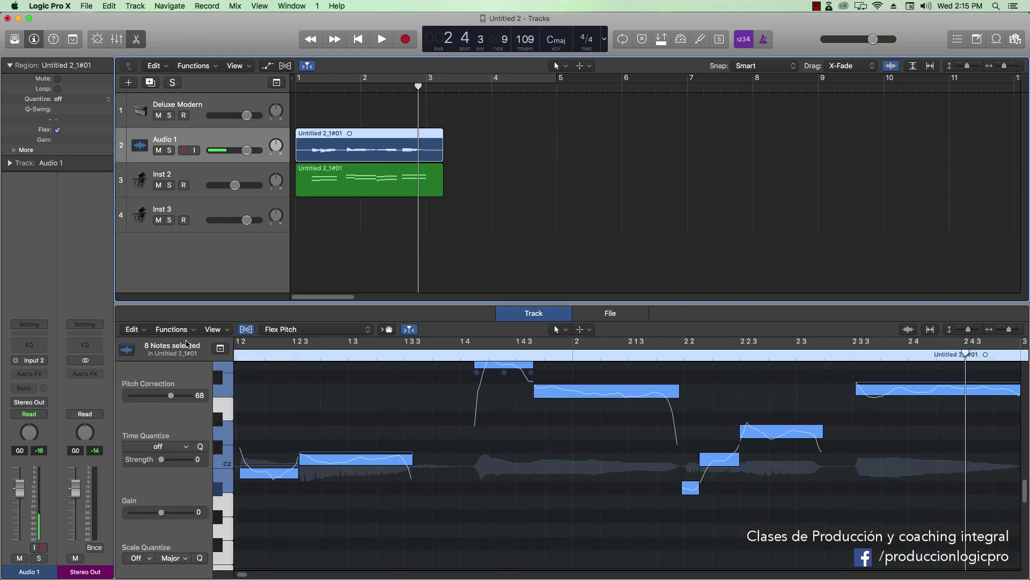
Step: Enlarge only the vocal track in the arrangement and split its region at the playhead in bar 2 beat 4
key("super+Down")
key("super+Down")
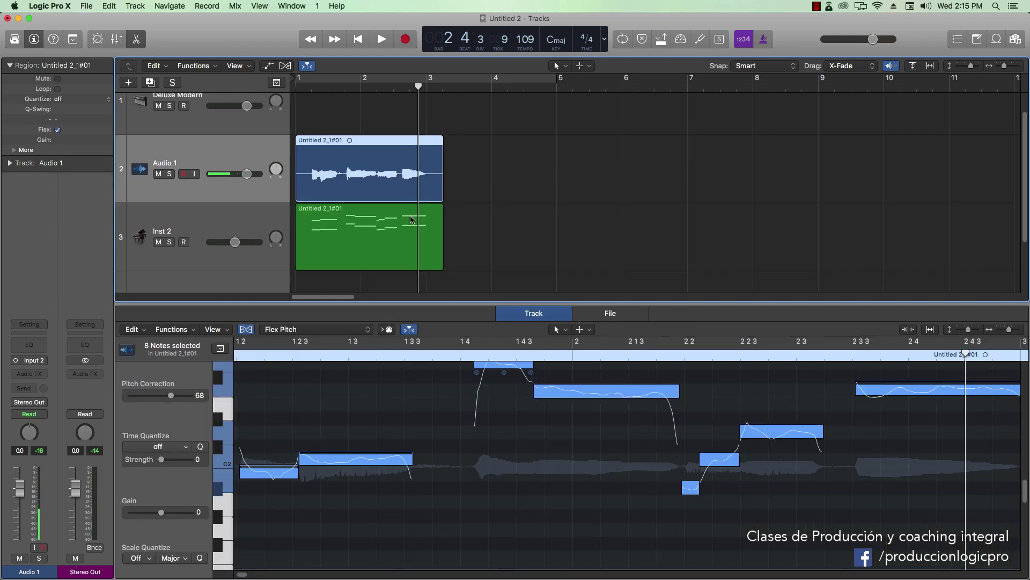
scroll(411, 219, "up", 3)
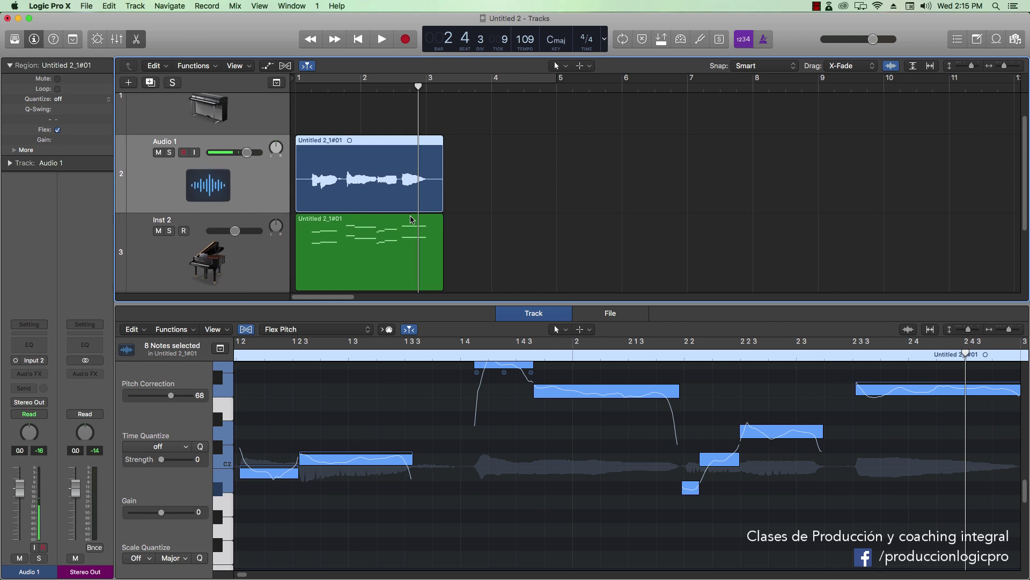
scroll(409, 220, "down", 1)
scroll(409, 220, "left", 4)
scroll(409, 219, "down", 5)
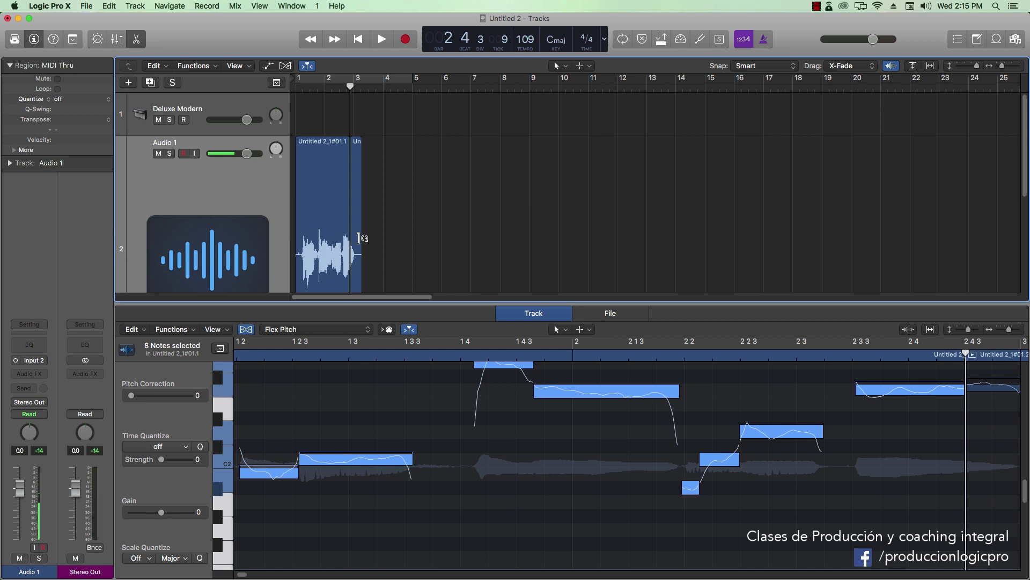
scroll(360, 235, "down", 3)
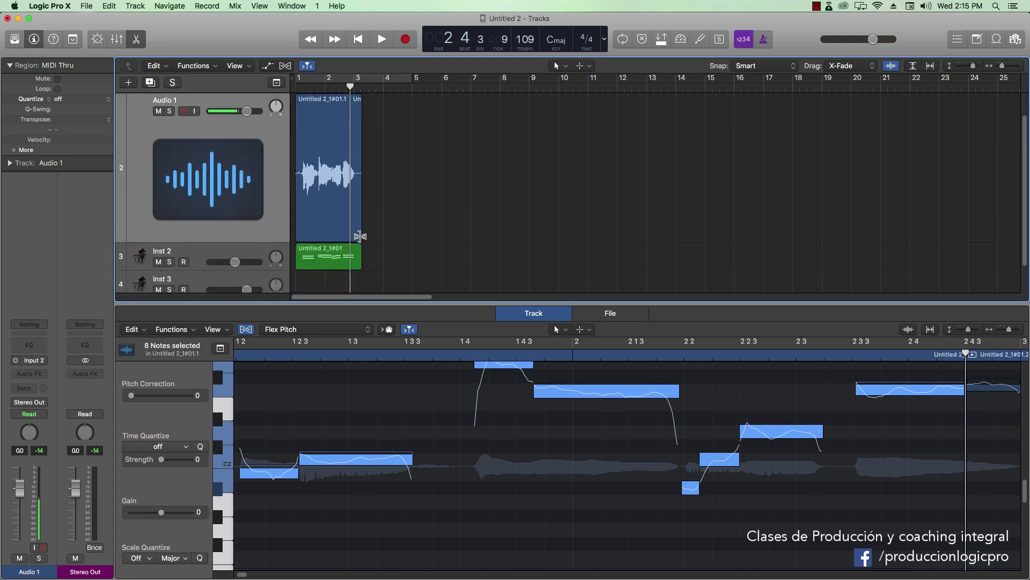
scroll(360, 235, "up", 3)
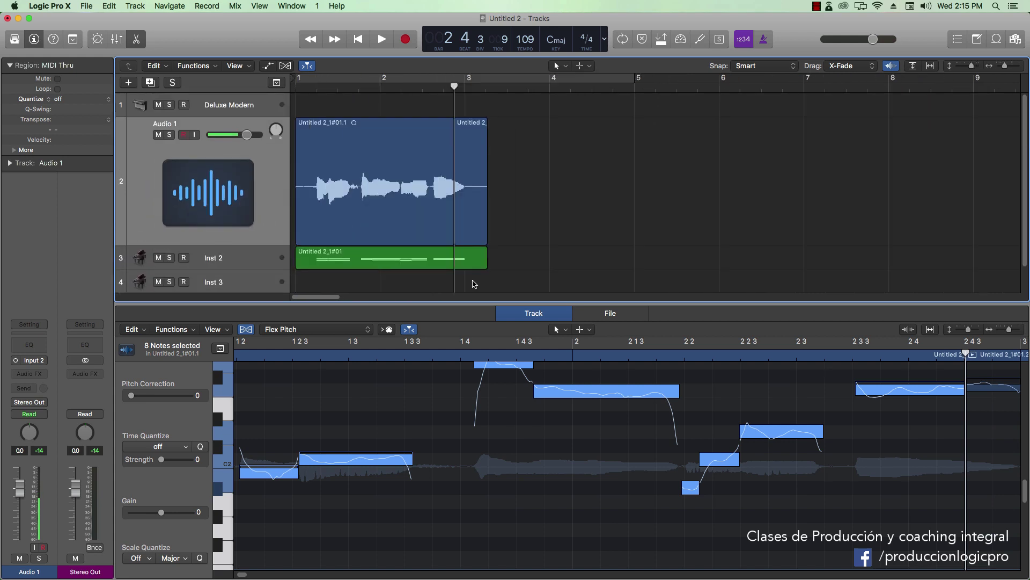
scroll(474, 284, "down", 3)
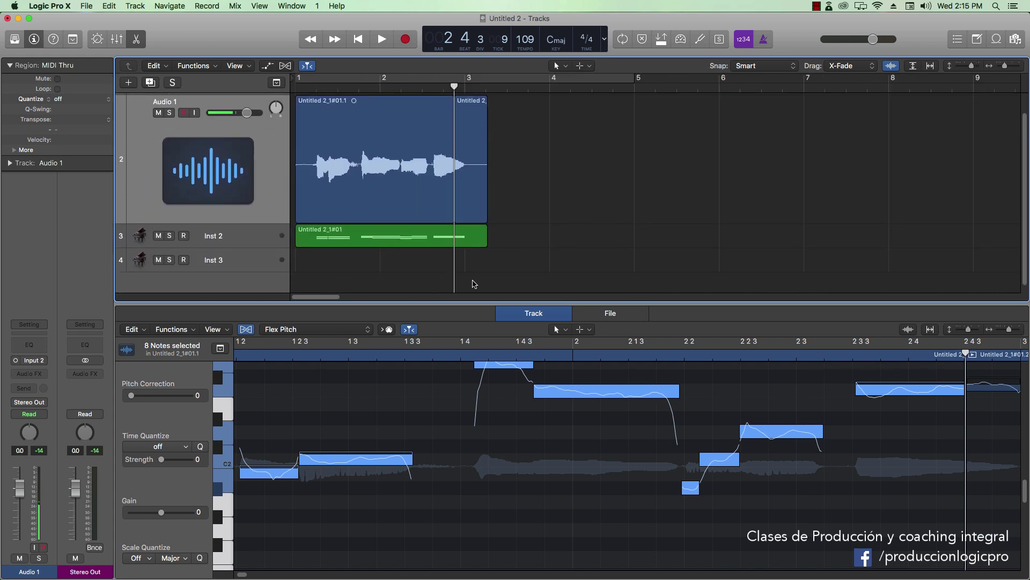
scroll(475, 285, "up", 2)
scroll(539, 261, "down", 3)
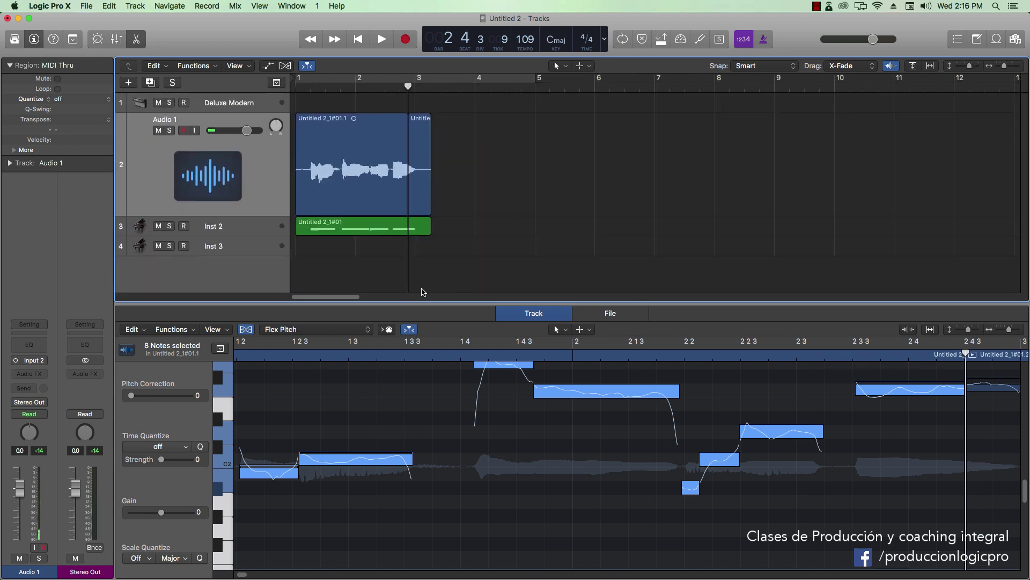